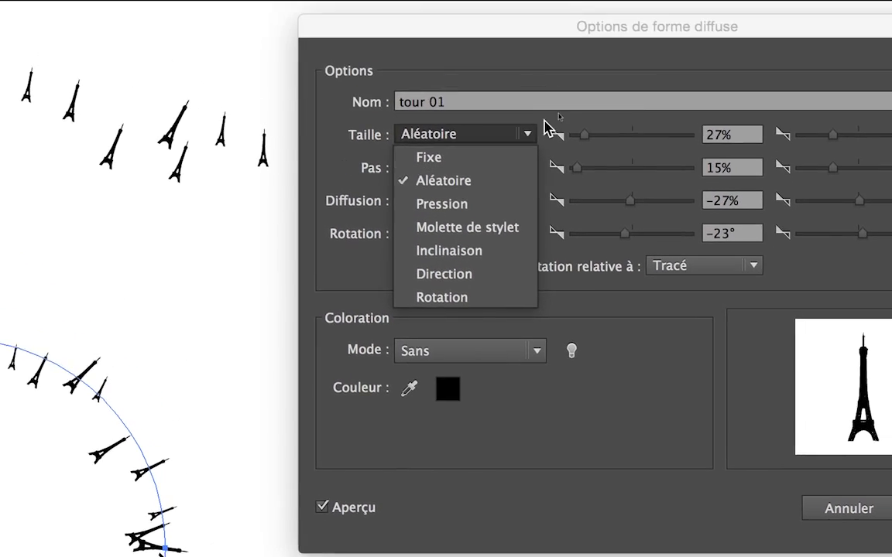
# Examine the variation choices for size, spacing and rotation in the tour 01 scatter brush options, closing them without changes
pyautogui.click(547, 128)
pyautogui.click(492, 169)
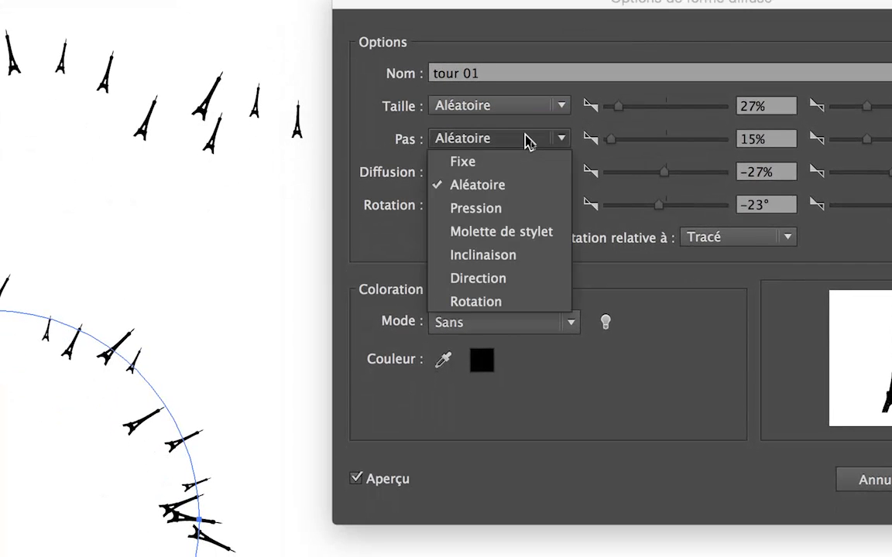
pyautogui.click(526, 142)
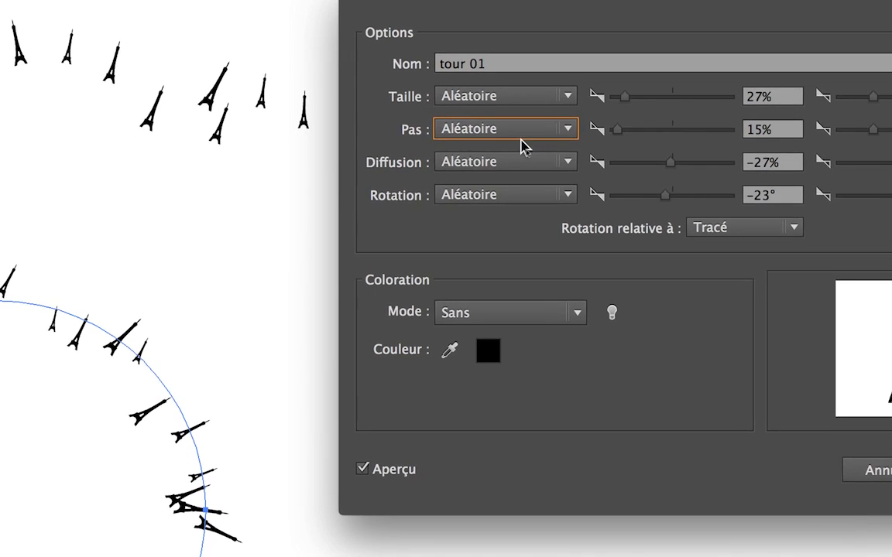
pyautogui.click(517, 143)
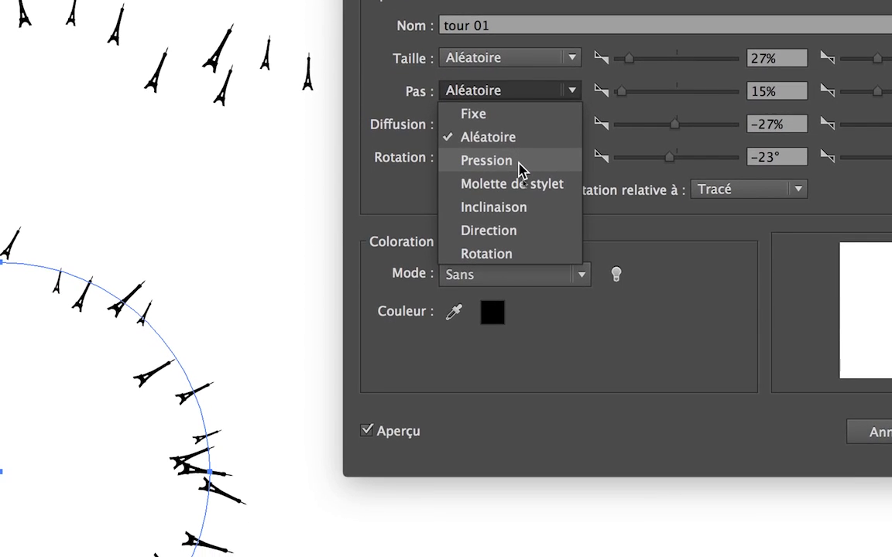
pyautogui.click(607, 229)
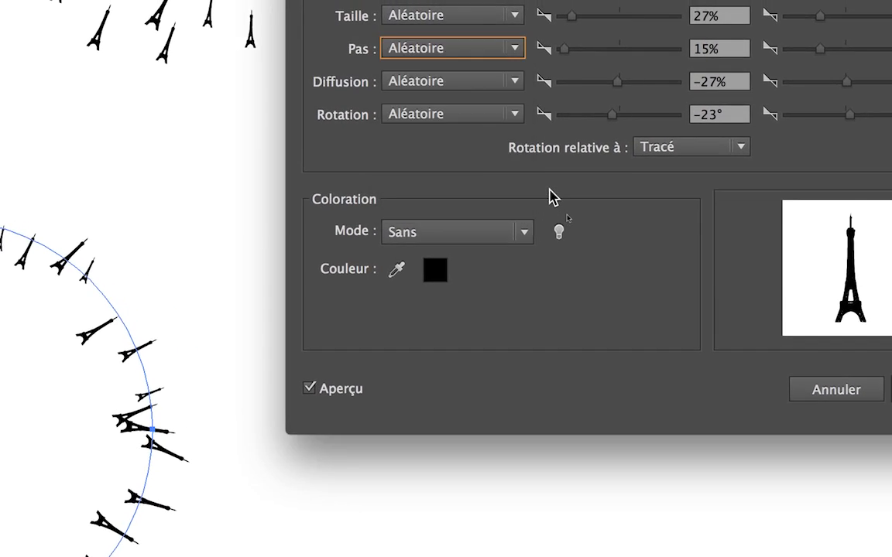
pyautogui.click(508, 170)
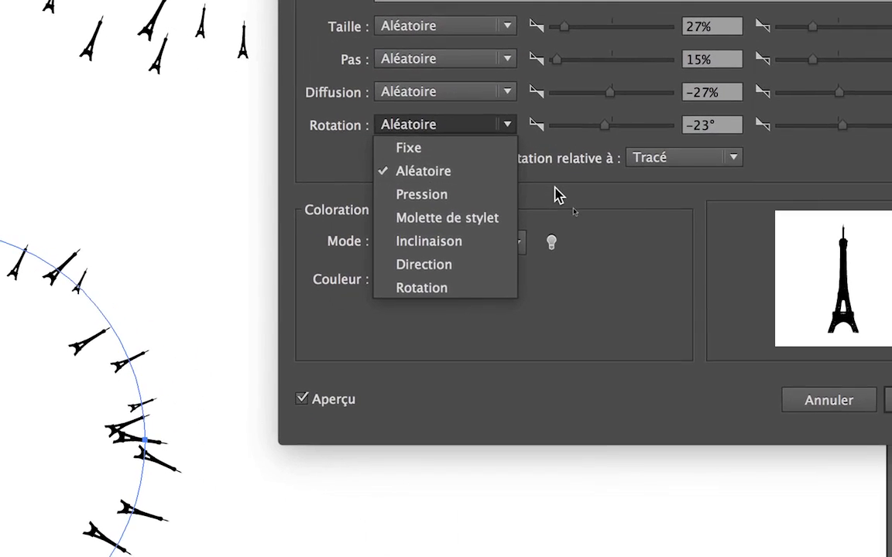
pyautogui.click(647, 239)
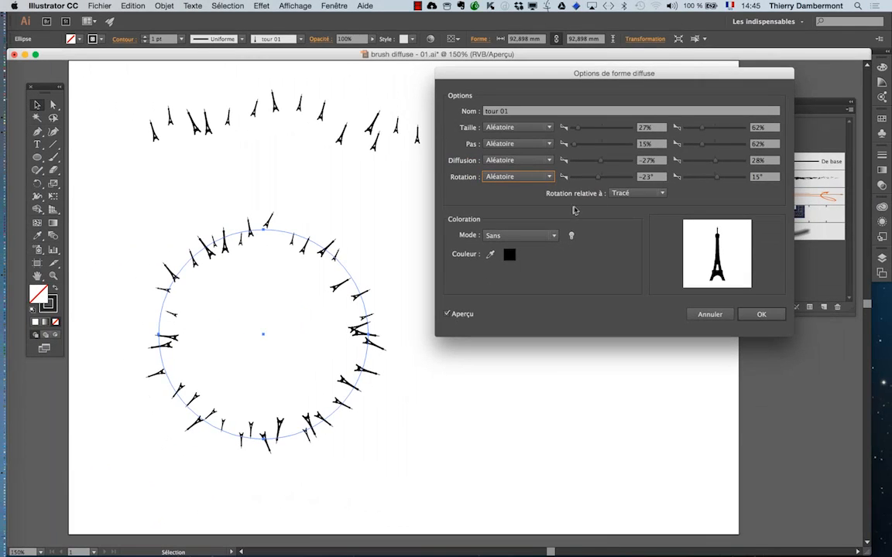
pyautogui.click(717, 318)
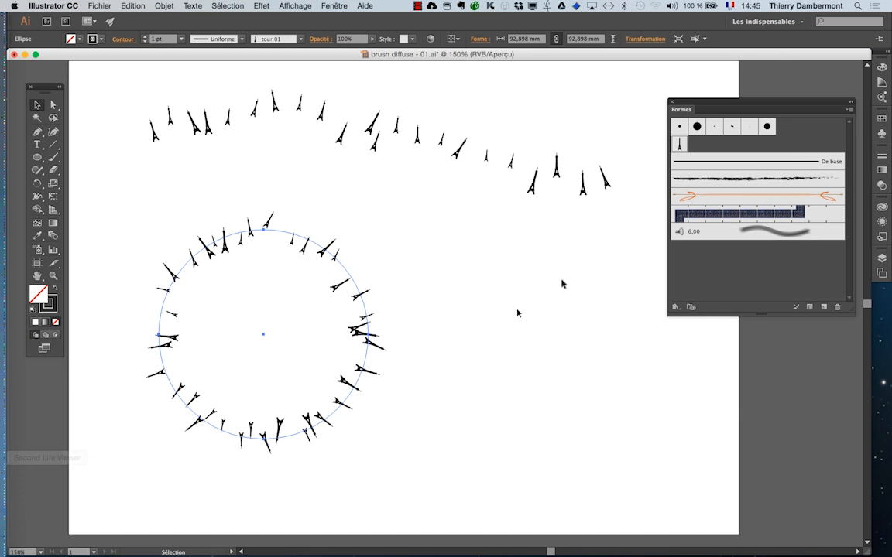
# Reopen the tour 01 brush options to review the size variation choices, and cancel out of the settings
pyautogui.click(678, 147)
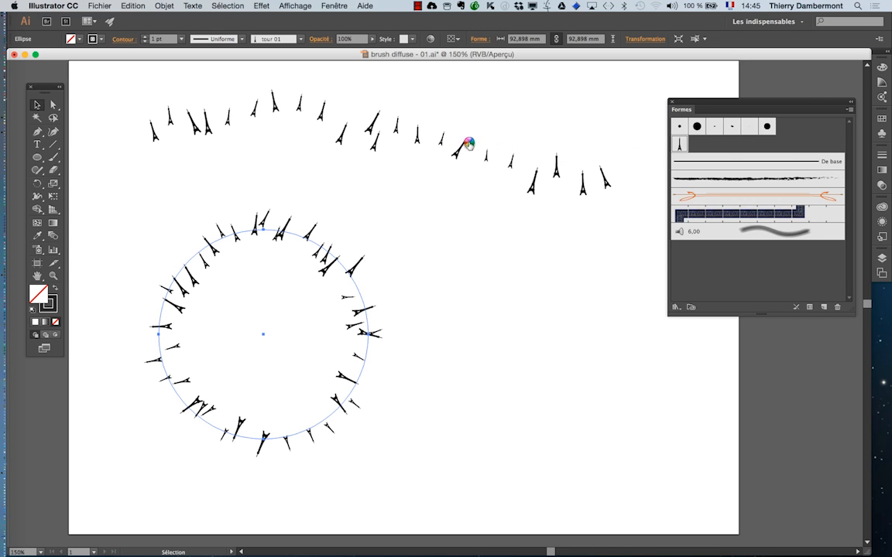
pyautogui.click(521, 129)
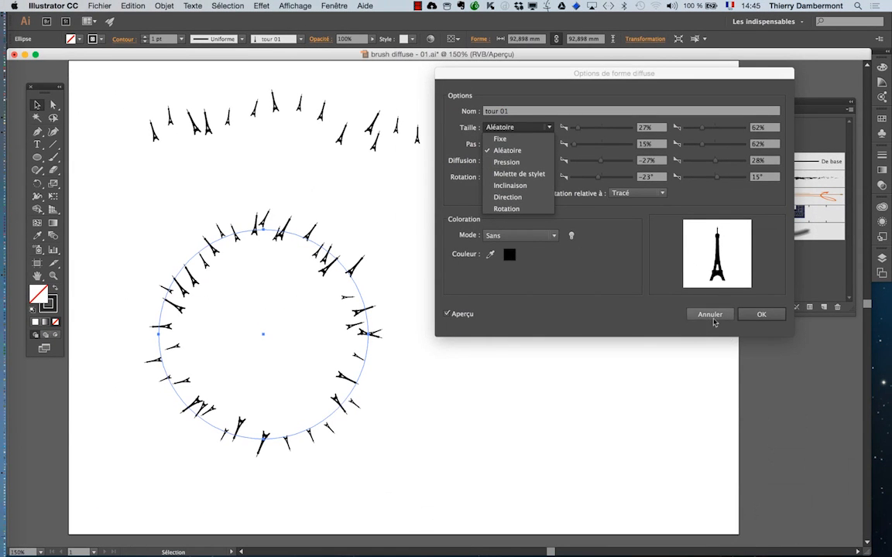
pyautogui.click(882, 469)
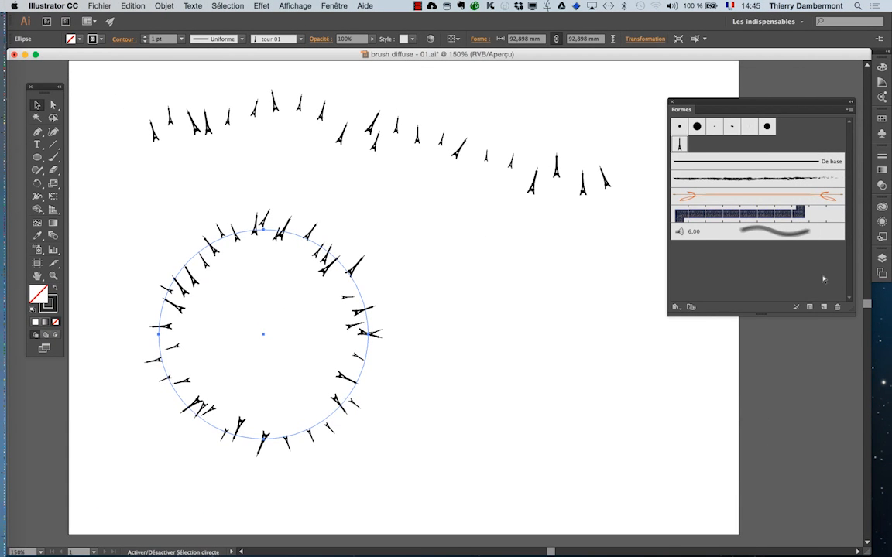
# Switch to Firefox, open a new browser tab, and return to the Illustrator document
pyautogui.moveTo(7, 321)
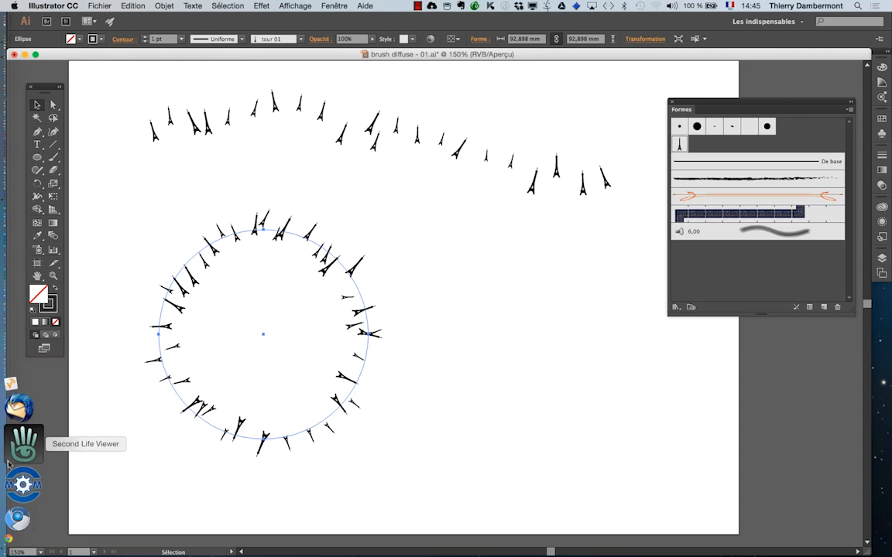
pyautogui.click(17, 474)
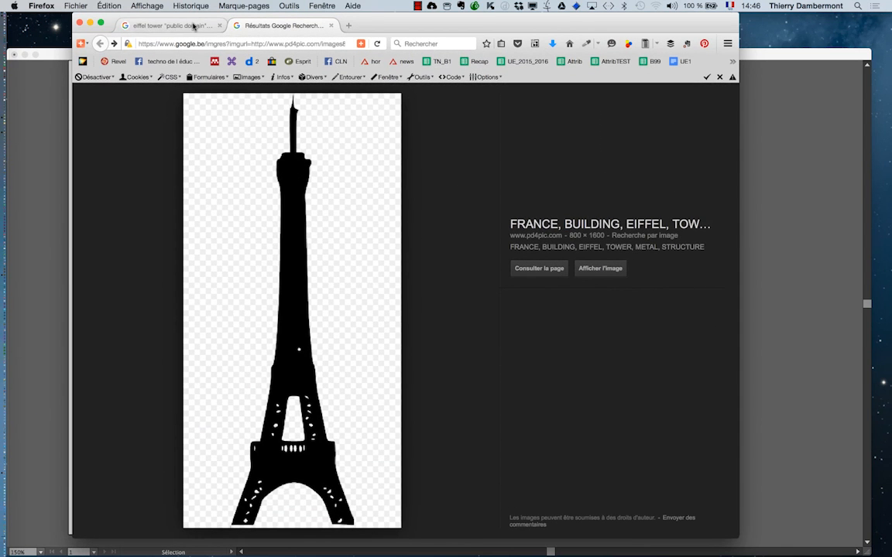
pyautogui.click(349, 28)
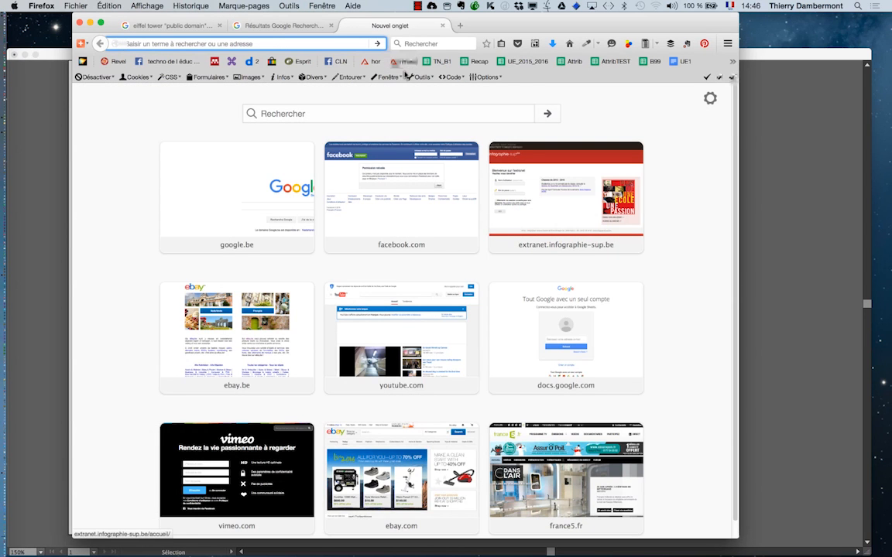
pyautogui.click(753, 454)
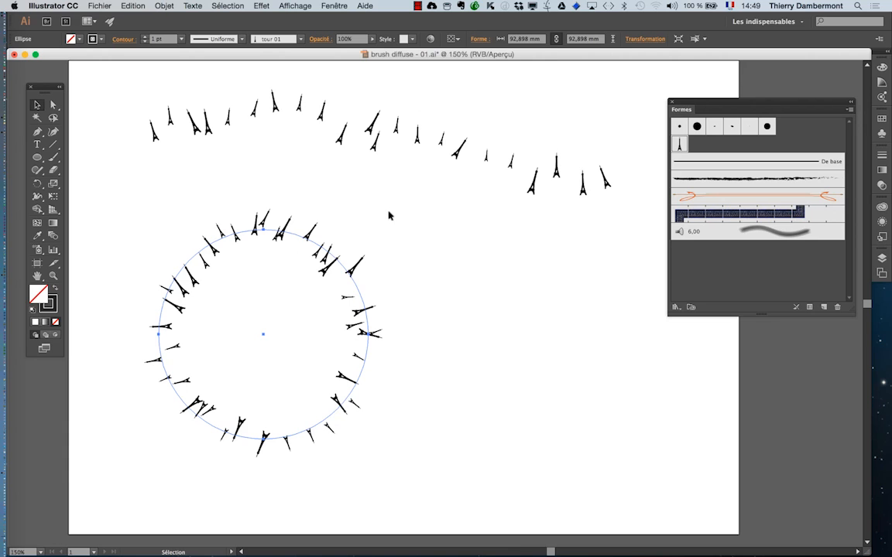
# Deselect the circle of towers and duplicate the tour 01 scatter brush
pyautogui.scroll(1, 389, 214)
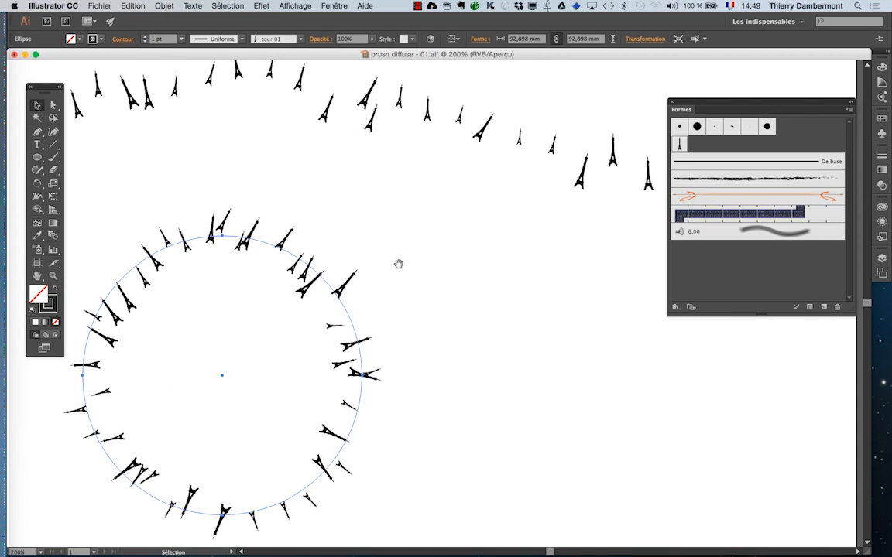
pyautogui.moveTo(398, 264); pyautogui.dragTo(324, 191)
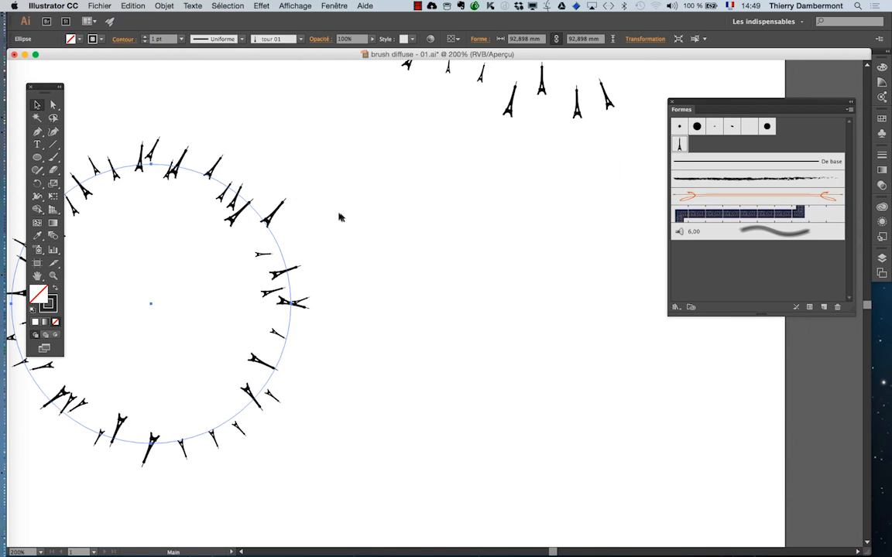
pyautogui.click(345, 218)
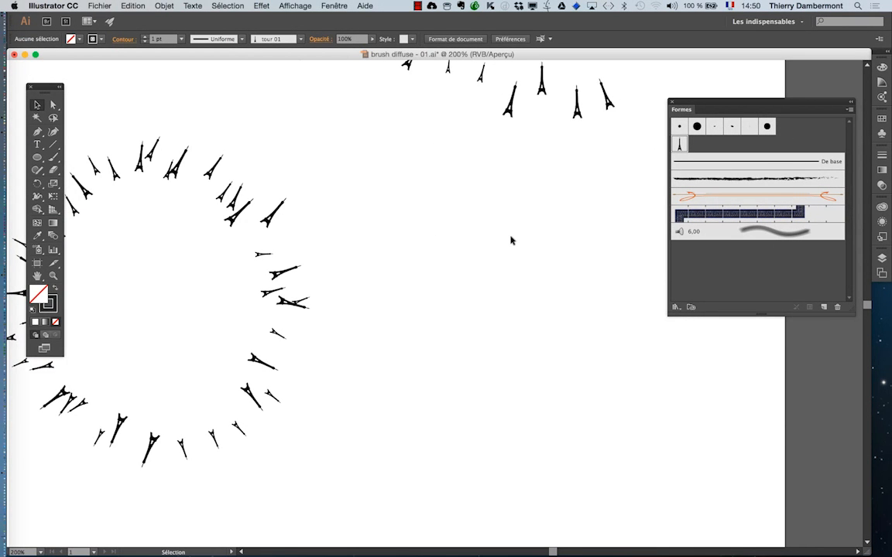
pyautogui.moveTo(709, 102); pyautogui.dragTo(615, 192)
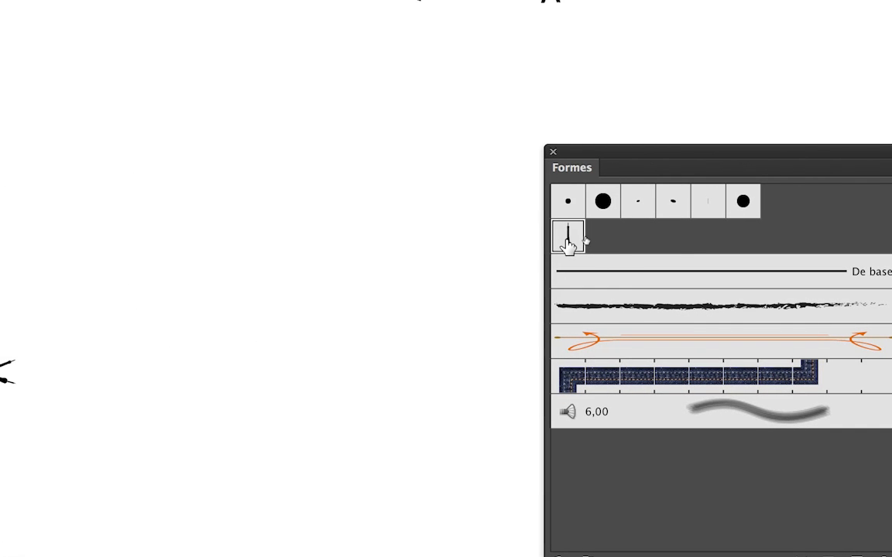
pyautogui.moveTo(569, 244)
pyautogui.mouseDown()
pyautogui.moveTo(621, 271)
pyautogui.moveTo(687, 344)
pyautogui.moveTo(721, 407)
pyautogui.moveTo(689, 404)
pyautogui.moveTo(630, 373)
pyautogui.moveTo(619, 383)
pyautogui.moveTo(595, 336)
pyautogui.moveTo(453, 233)
pyautogui.mouseUp()
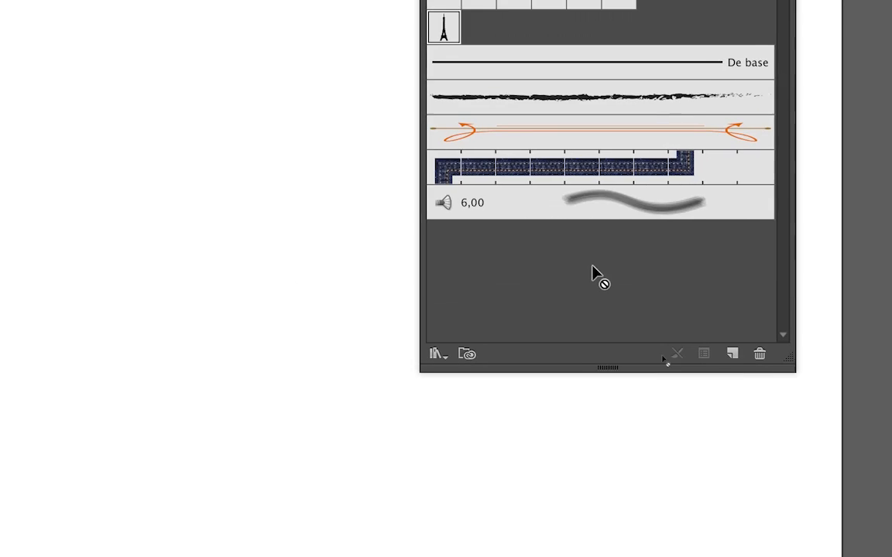
pyautogui.moveTo(593, 272)
pyautogui.mouseDown()
pyautogui.moveTo(583, 223)
pyautogui.moveTo(600, 216)
pyautogui.moveTo(627, 240)
pyautogui.mouseUp()
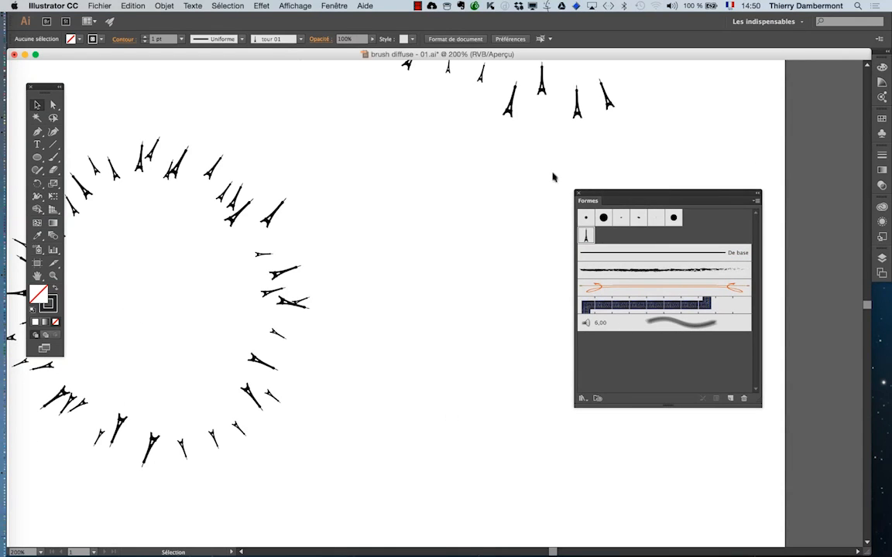
pyautogui.moveTo(546, 193); pyautogui.dragTo(385, 164)
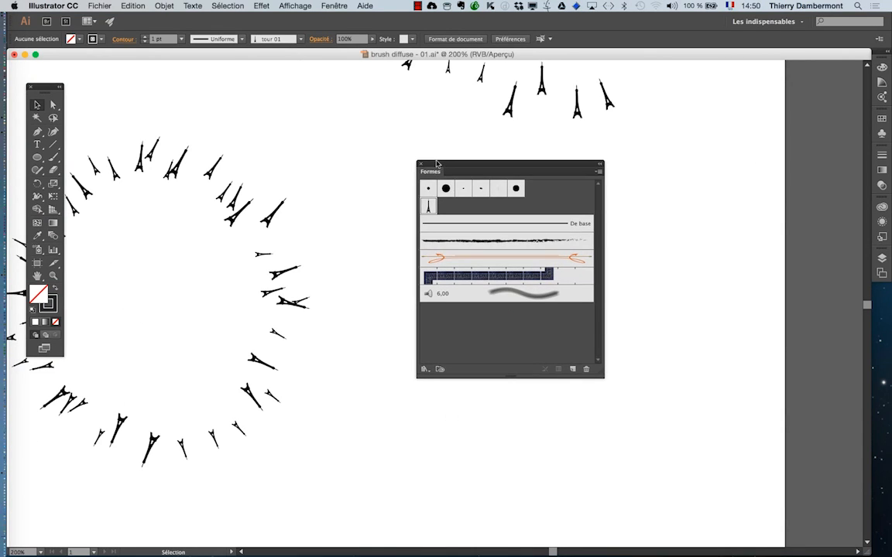
pyautogui.click(570, 371)
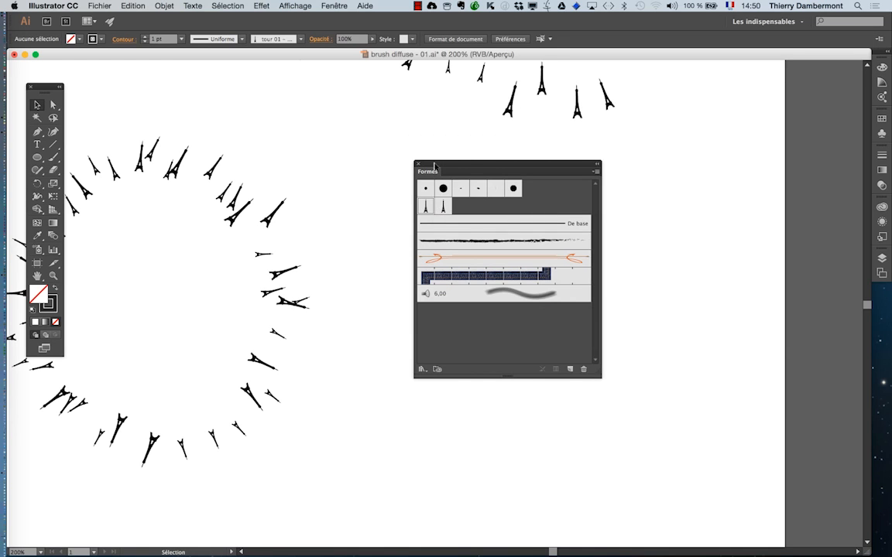
# Draw a circle about 87.5 mm in diameter beside the existing ring and apply the tour 01 - copie brush to it
pyautogui.moveTo(467, 173); pyautogui.dragTo(678, 90)
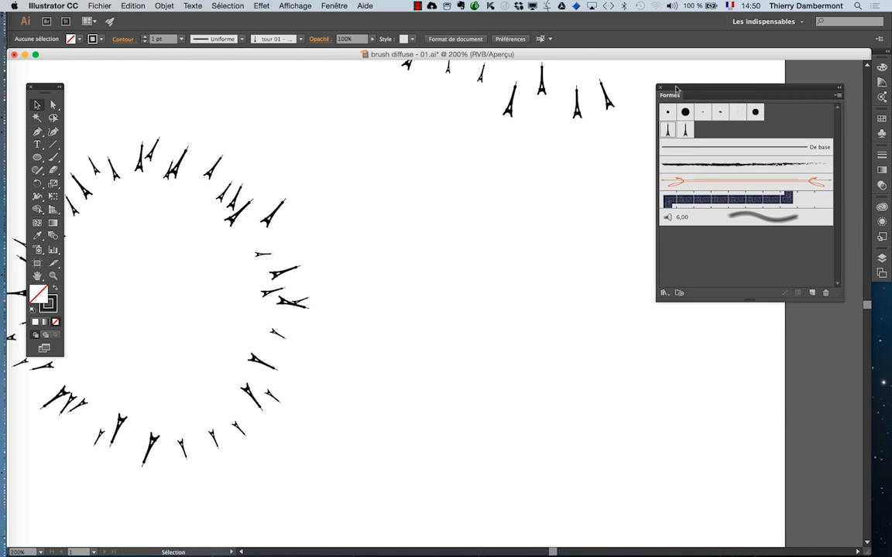
pyautogui.click(35, 160)
pyautogui.moveTo(367, 183); pyautogui.dragTo(627, 445)
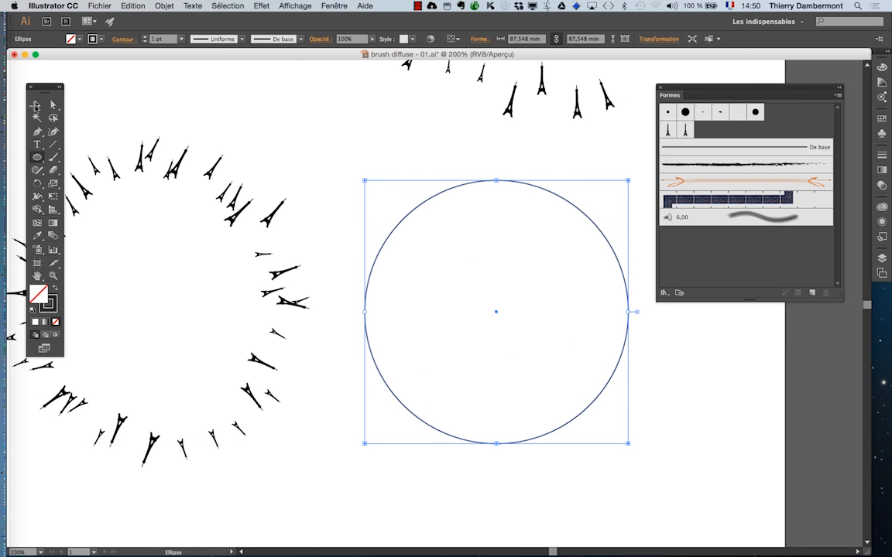
pyautogui.click(36, 105)
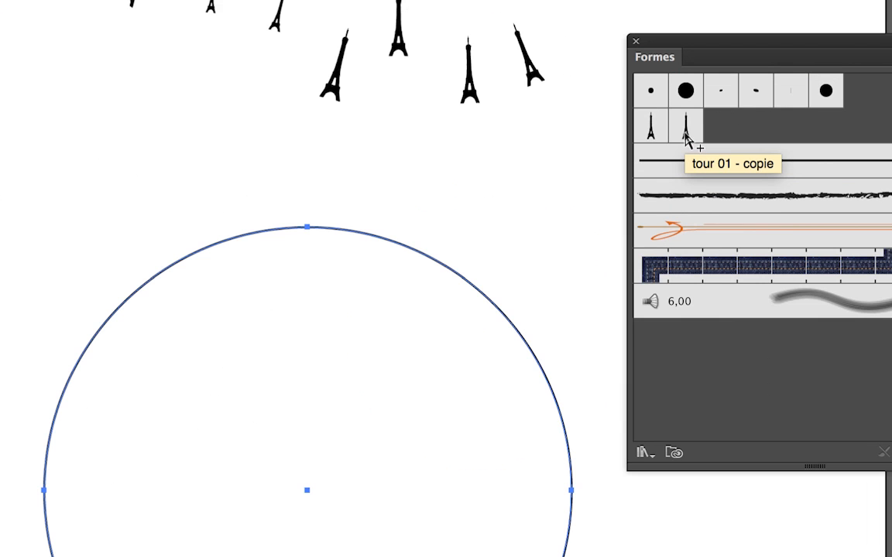
pyautogui.click(686, 136)
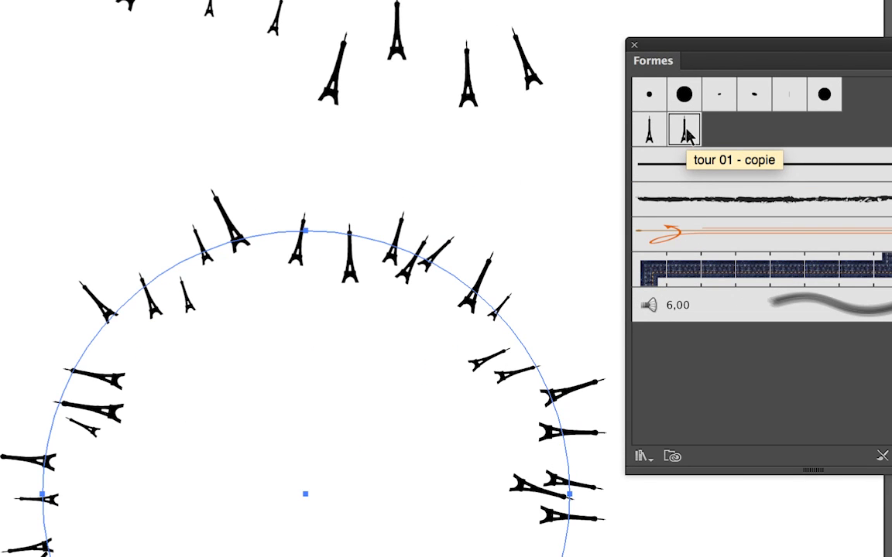
pyautogui.click(495, 187)
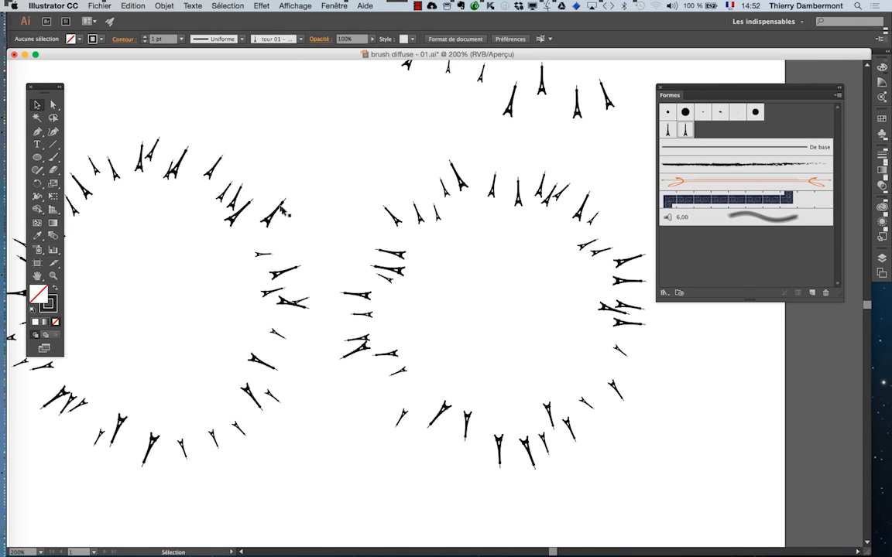
# With nothing selected, open the tour 01 - copie scatter brush options and place the dialog clear of the tower rings
pyautogui.press('super+minus')
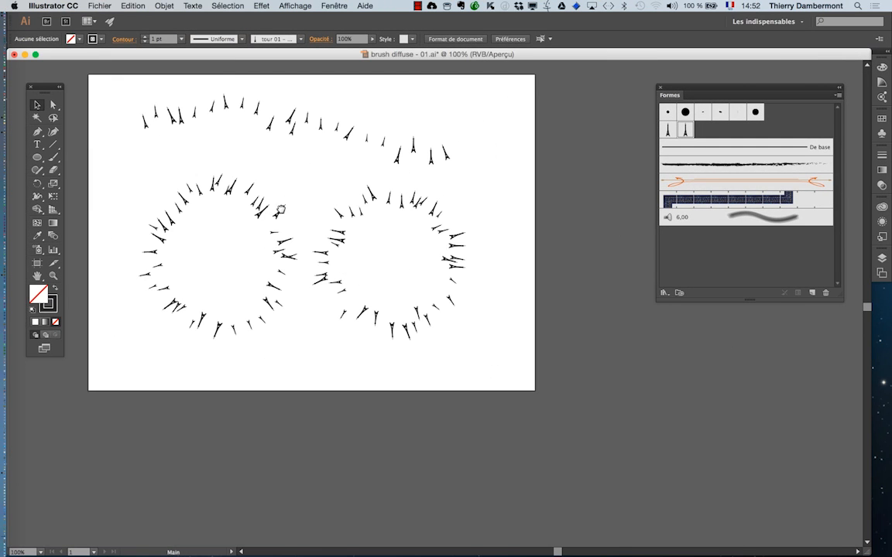
pyautogui.moveTo(282, 209); pyautogui.dragTo(265, 155)
pyautogui.click(267, 159)
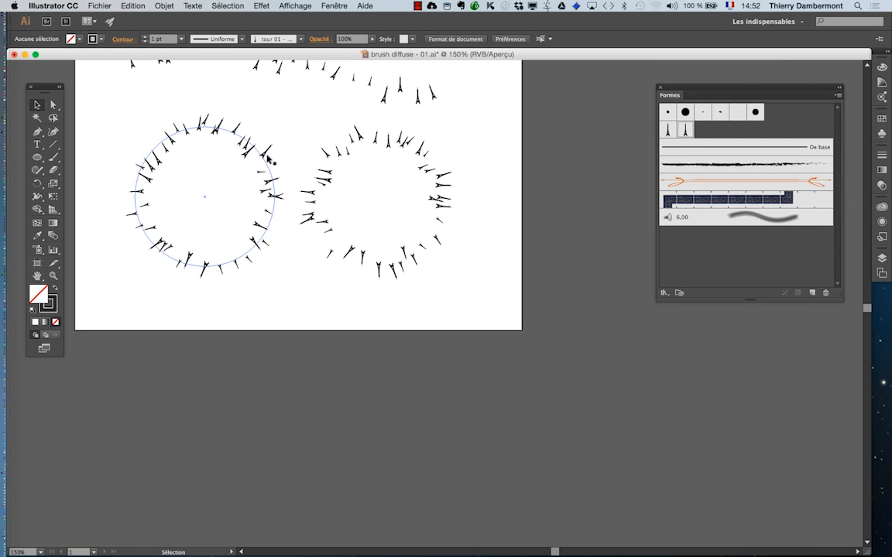
pyautogui.click(304, 157)
pyautogui.press('super+plus')
pyautogui.moveTo(432, 199)
pyautogui.mouseDown()
pyautogui.moveTo(389, 188)
pyautogui.moveTo(442, 184)
pyautogui.mouseUp()
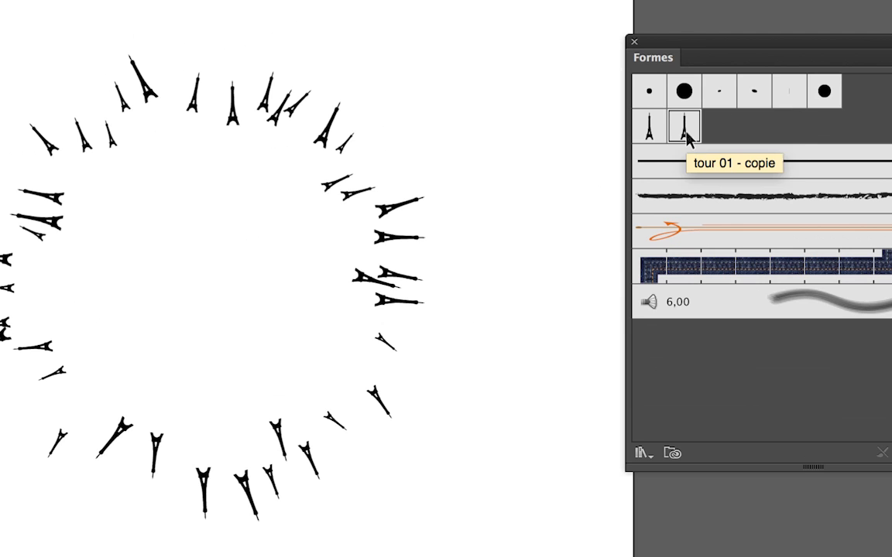
pyautogui.click(686, 134)
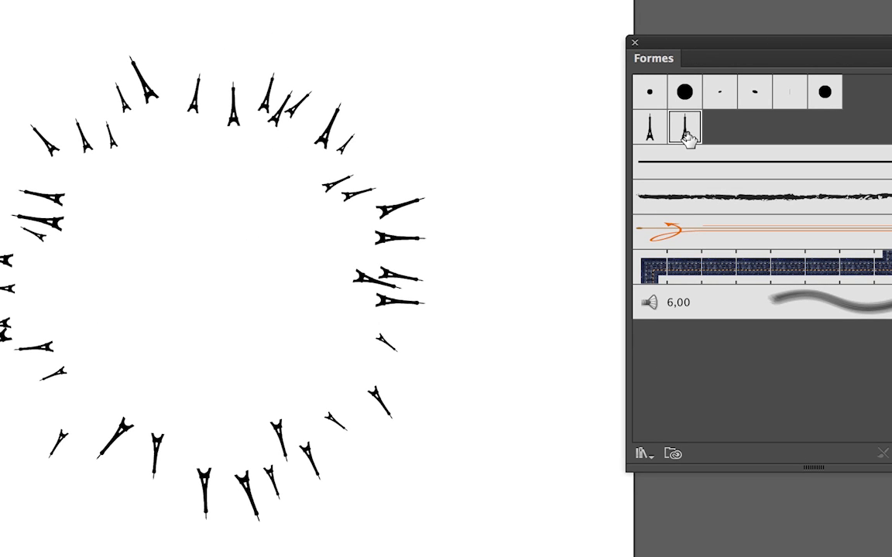
pyautogui.doubleClick(686, 134)
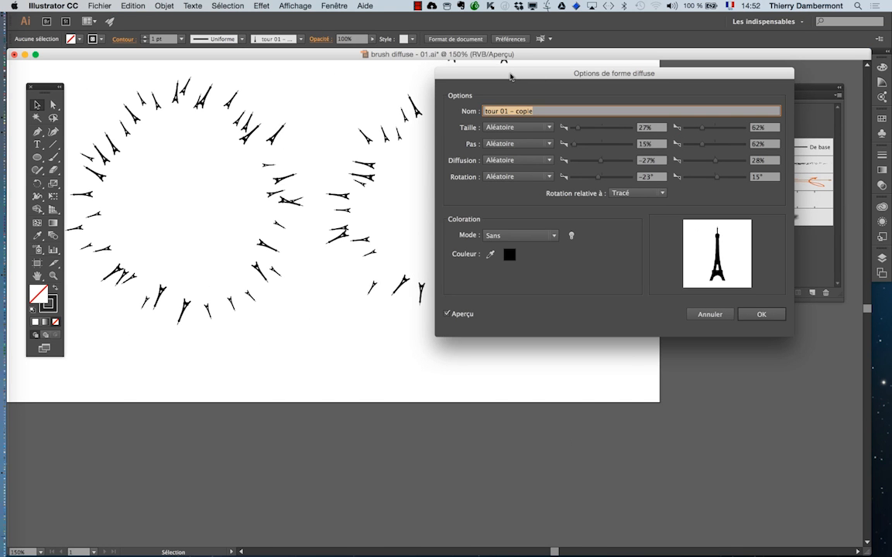
pyautogui.moveTo(510, 76); pyautogui.dragTo(569, 223)
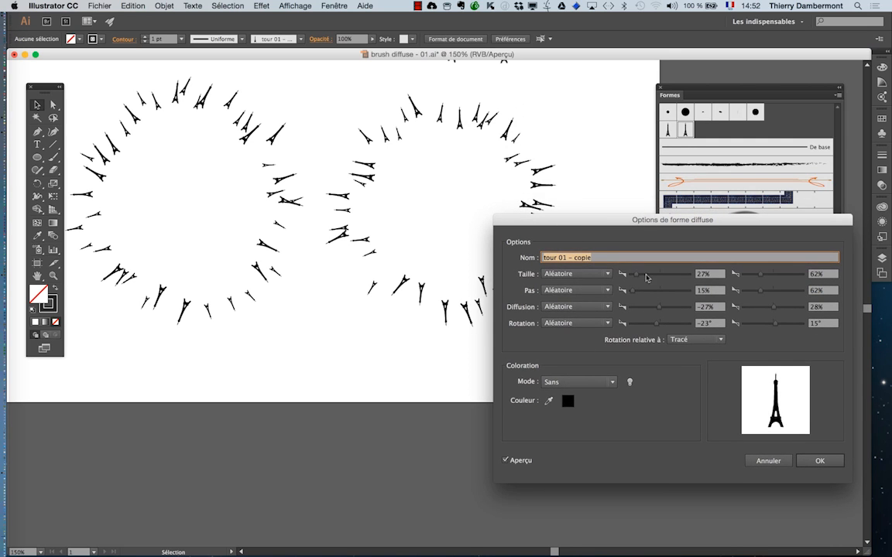
# Set the copied brush's random size range to 55%–95% and its minimum spacing to 34%
pyautogui.moveTo(638, 274); pyautogui.dragTo(646, 278)
pyautogui.moveTo(763, 276); pyautogui.dragTo(772, 276)
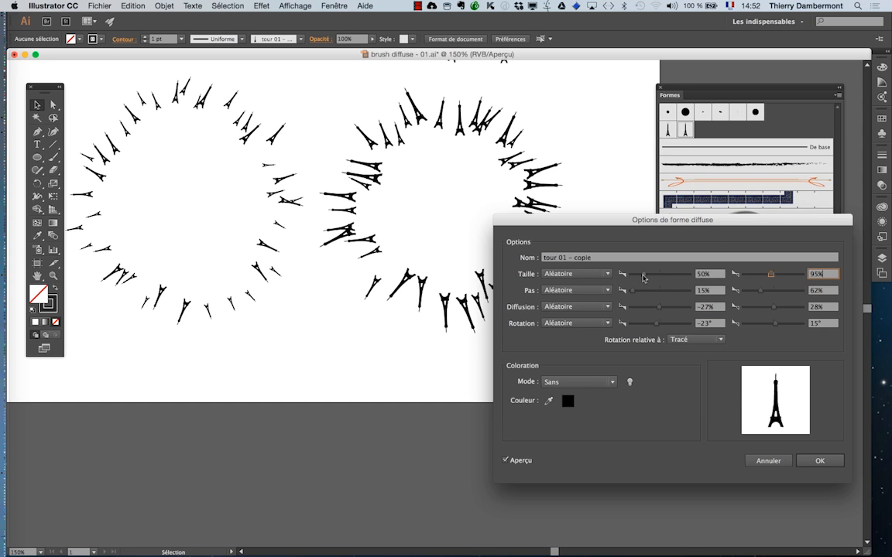
pyautogui.moveTo(643, 278)
pyautogui.mouseDown()
pyautogui.moveTo(633, 294)
pyautogui.moveTo(641, 293)
pyautogui.mouseUp()
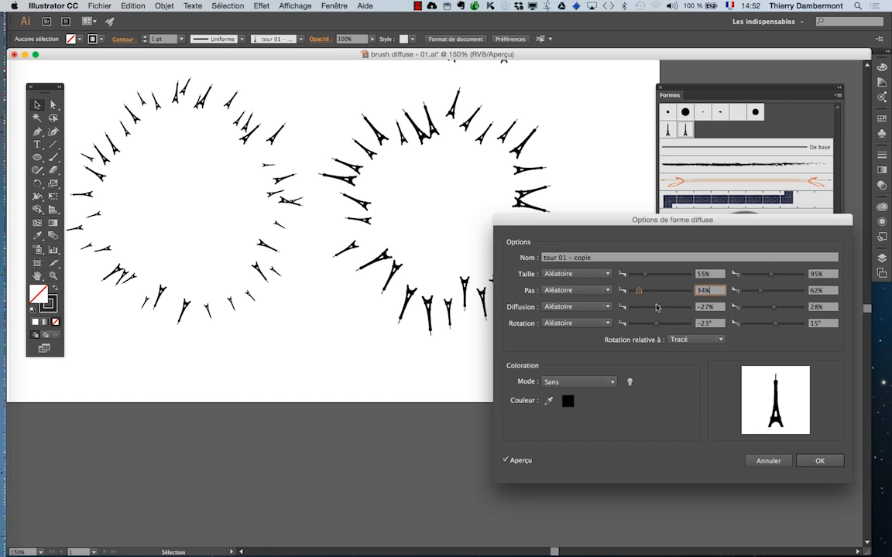
# Set the copied brush's minimum scatter to 22% and its random rotation range to -4° to 16°
pyautogui.click(656, 309)
pyautogui.moveTo(659, 309); pyautogui.dragTo(655, 310)
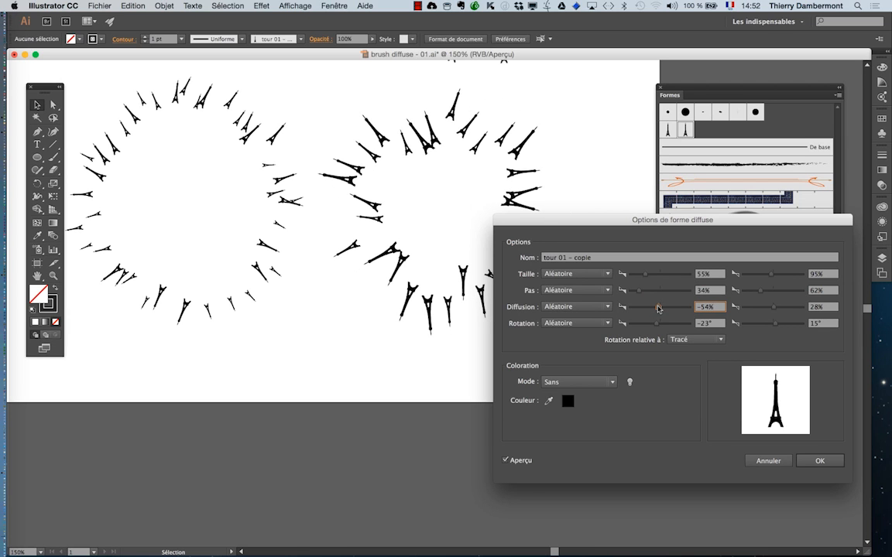
pyautogui.moveTo(658, 308); pyautogui.dragTo(660, 326)
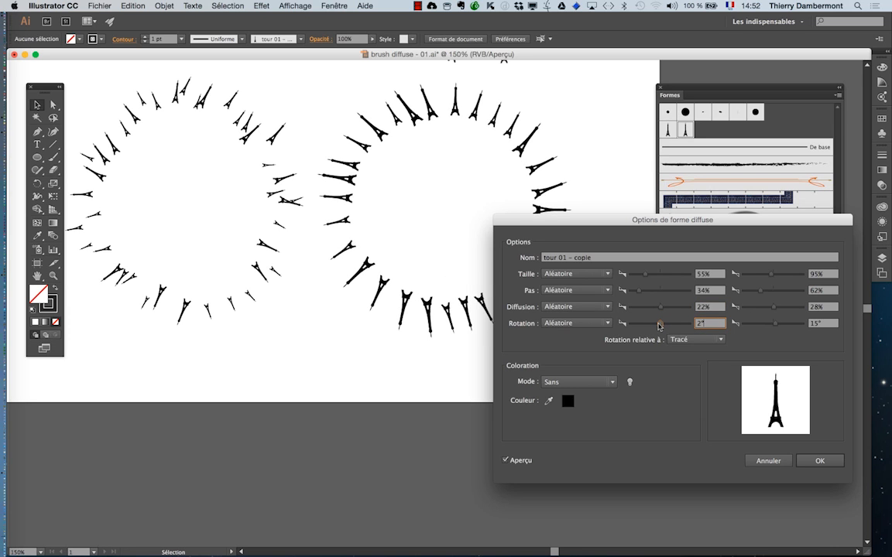
pyautogui.moveTo(773, 326); pyautogui.dragTo(772, 326)
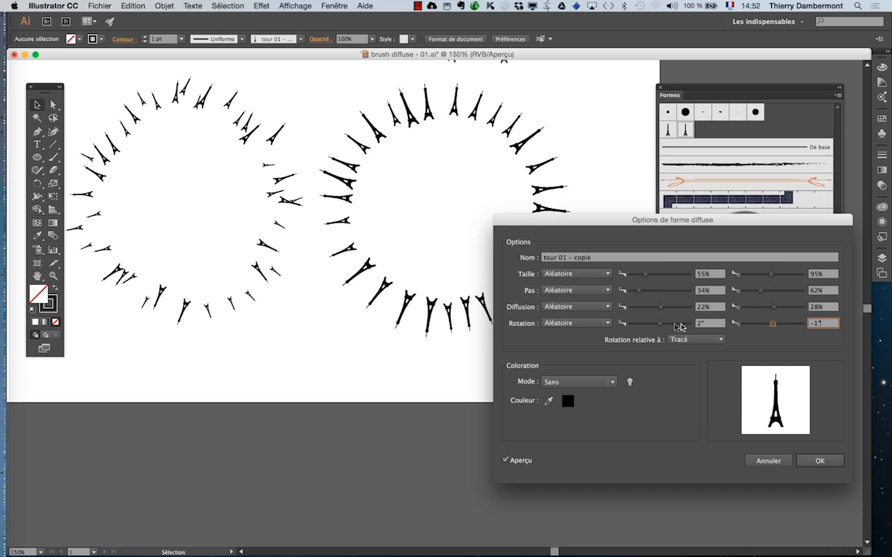
pyautogui.moveTo(659, 326); pyautogui.dragTo(655, 326)
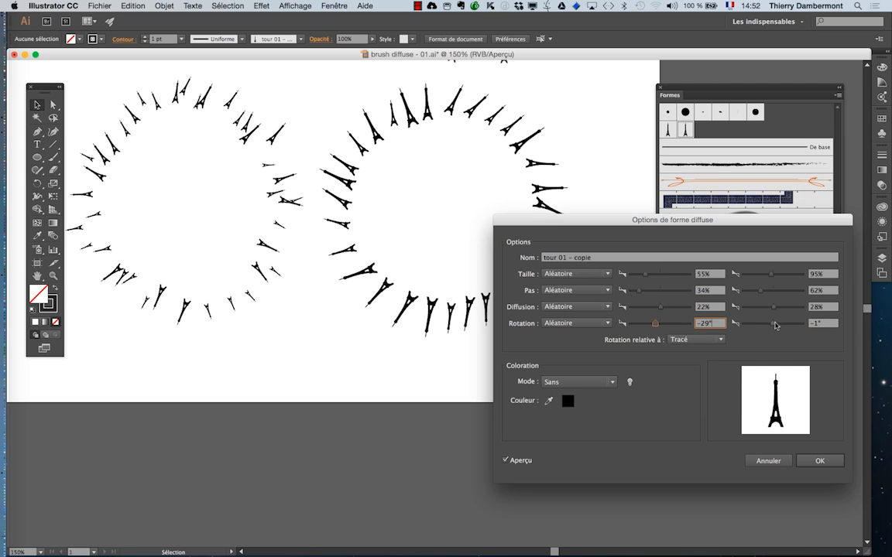
pyautogui.moveTo(775, 326); pyautogui.dragTo(779, 326)
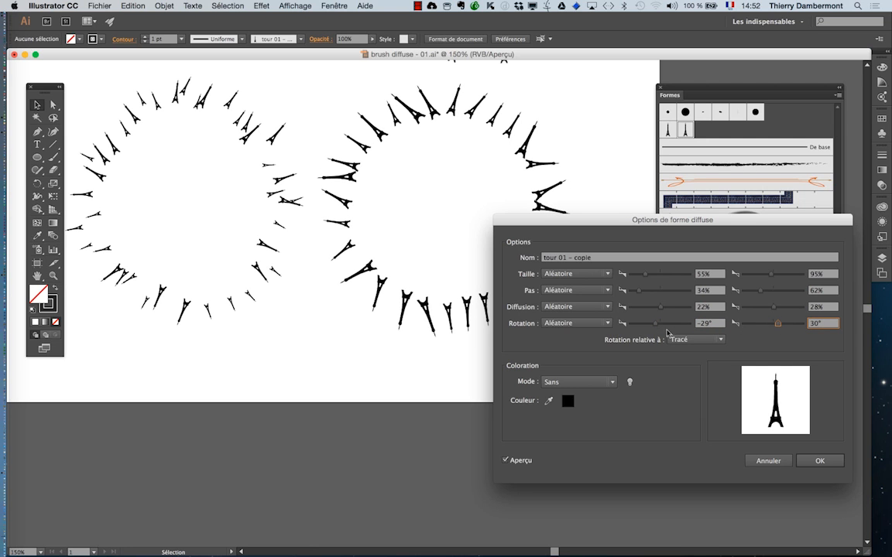
pyautogui.moveTo(659, 326); pyautogui.dragTo(660, 326)
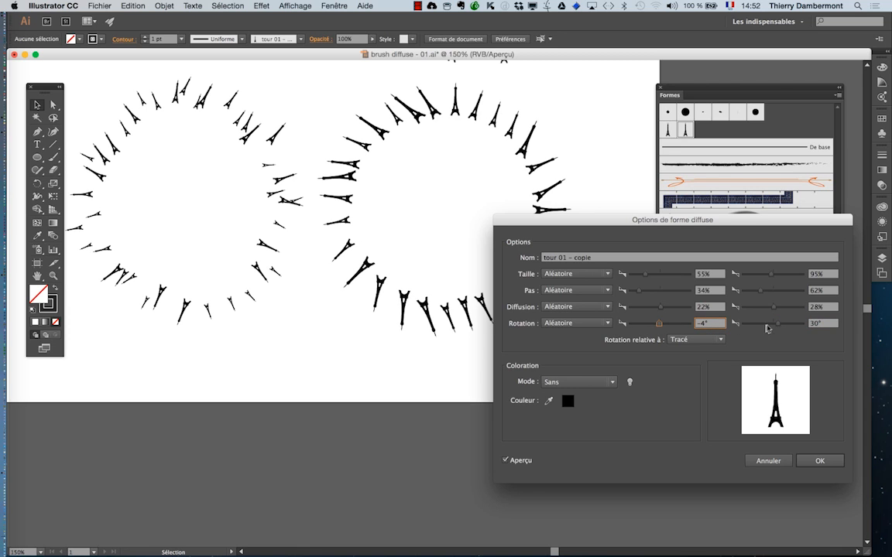
pyautogui.moveTo(780, 326); pyautogui.dragTo(777, 326)
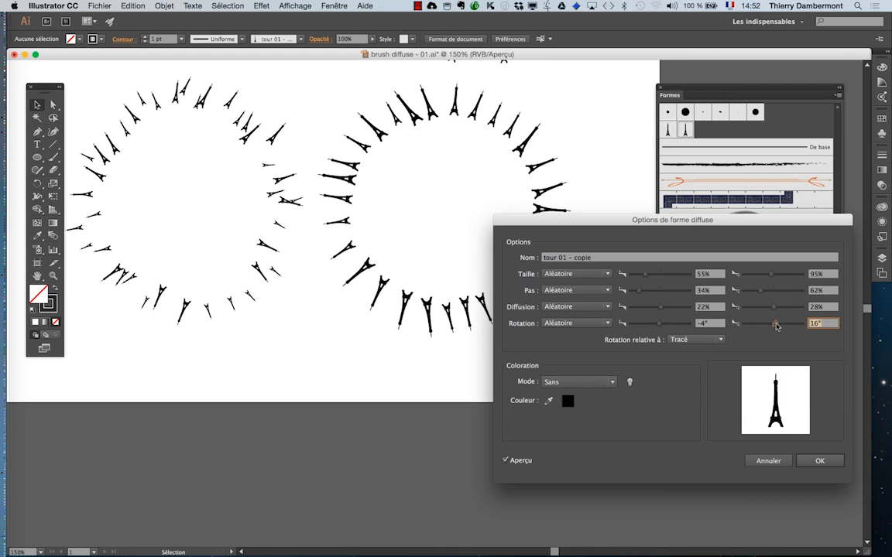
# Set the copied brush's random size range to 44%–184% and apply the new options to the existing strokes
pyautogui.moveTo(645, 275); pyautogui.dragTo(639, 276)
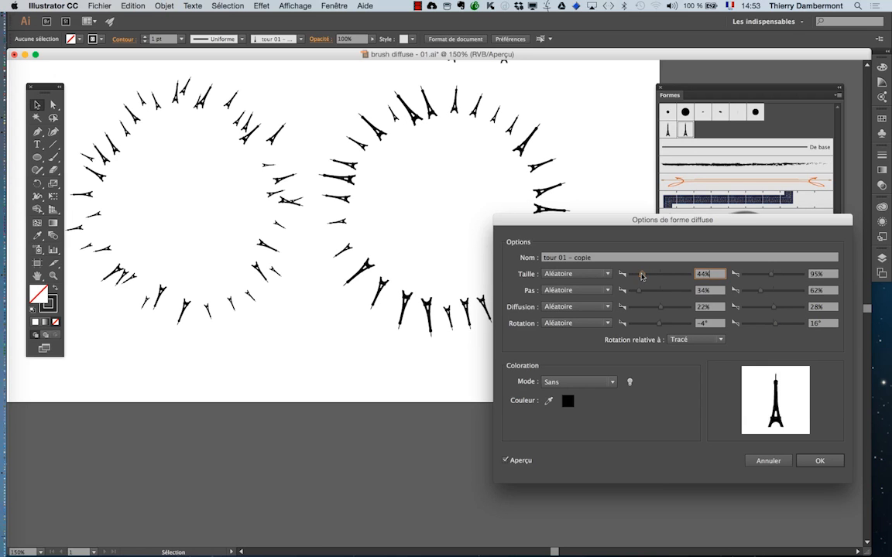
pyautogui.moveTo(772, 277); pyautogui.dragTo(777, 276)
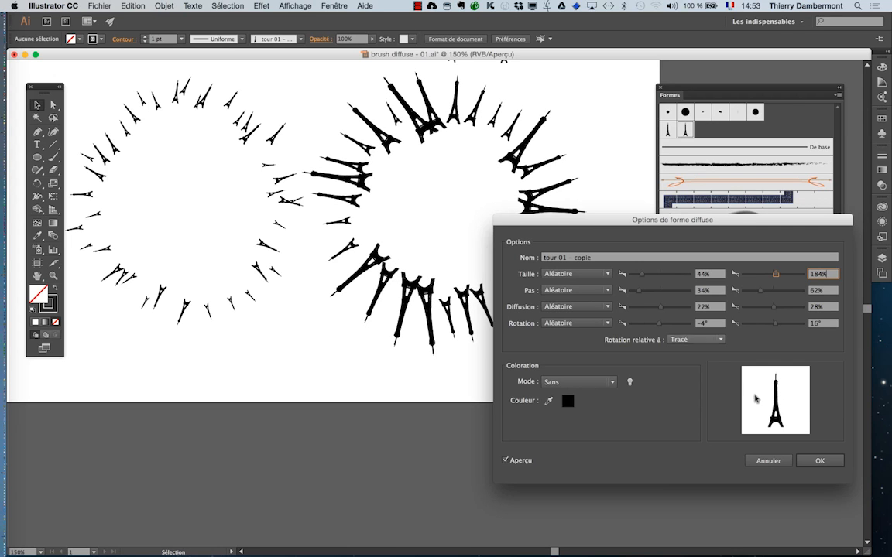
pyautogui.click(819, 461)
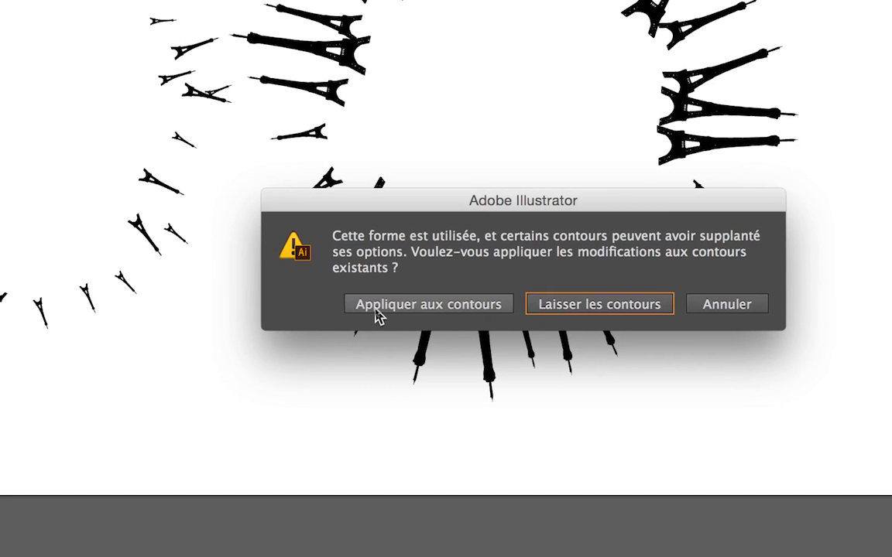
pyautogui.click(378, 303)
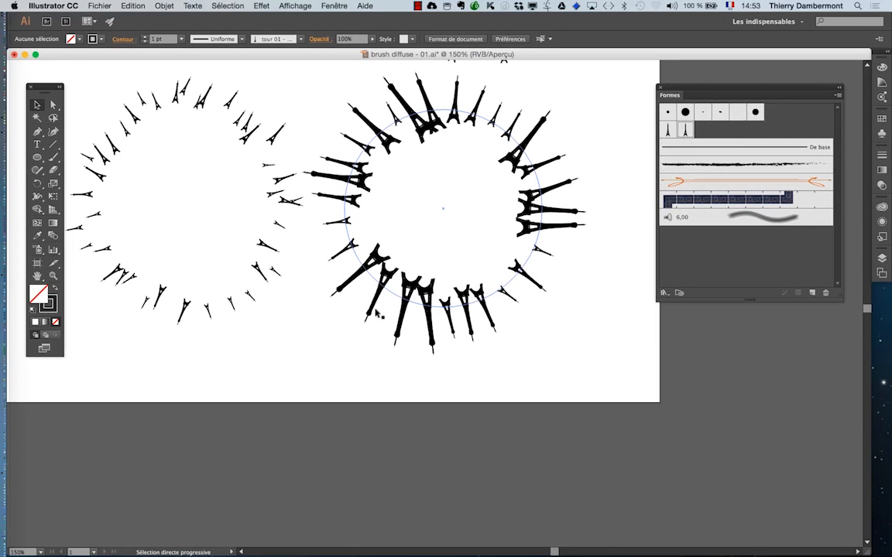
pyautogui.click(377, 312)
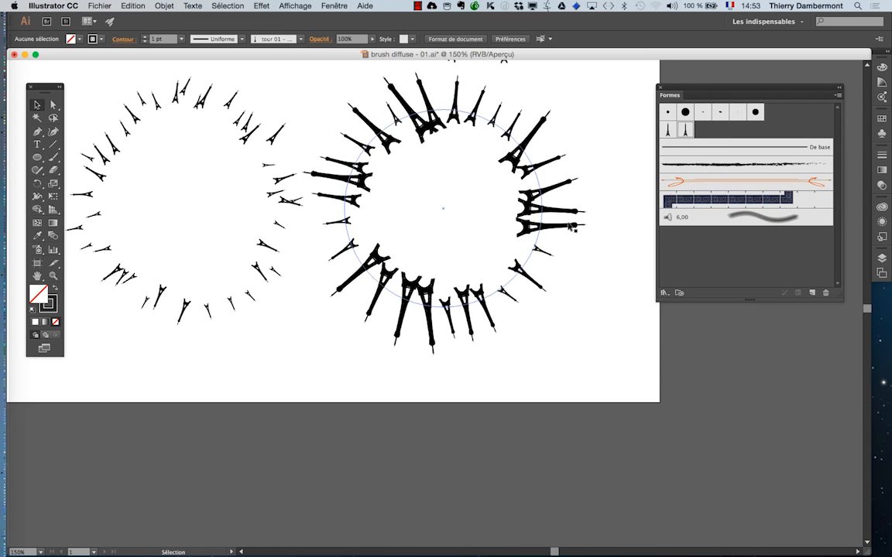
# Extend the artboard's lower edge downward to make free space below the two tower rings
pyautogui.scroll(-1, 567, 223)
pyautogui.scroll(-1, 387, 244)
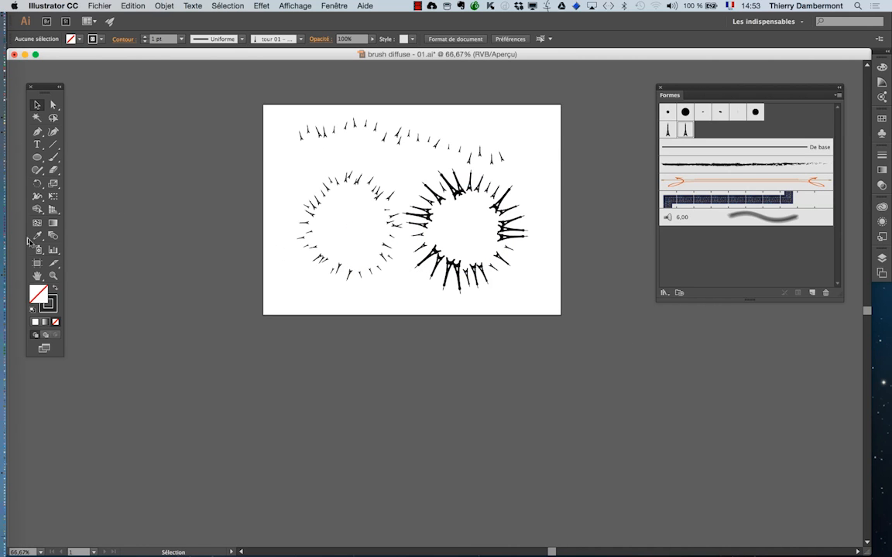
pyautogui.click(36, 263)
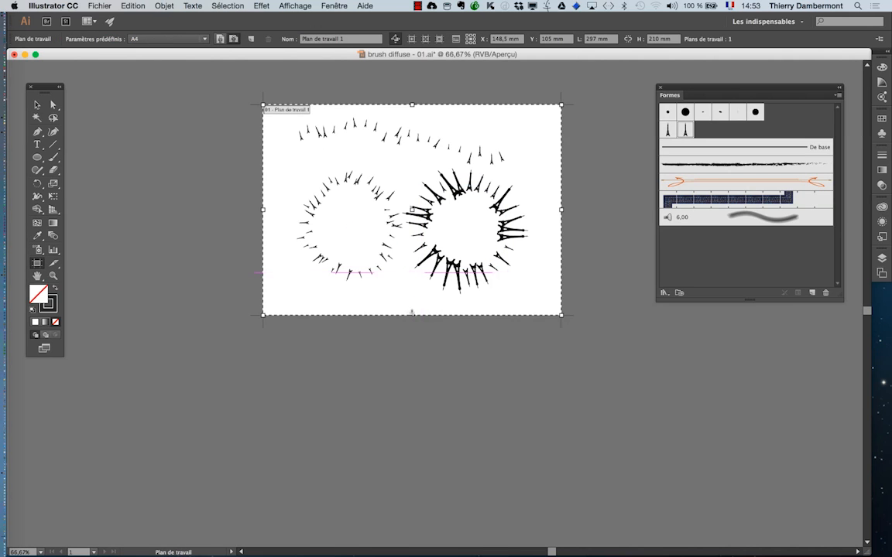
pyautogui.moveTo(412, 313); pyautogui.dragTo(412, 449)
# Draw a closed triangle with the Pen tool below the tower rings, with its two long sides about 151 mm and 149 mm
pyautogui.press('p')
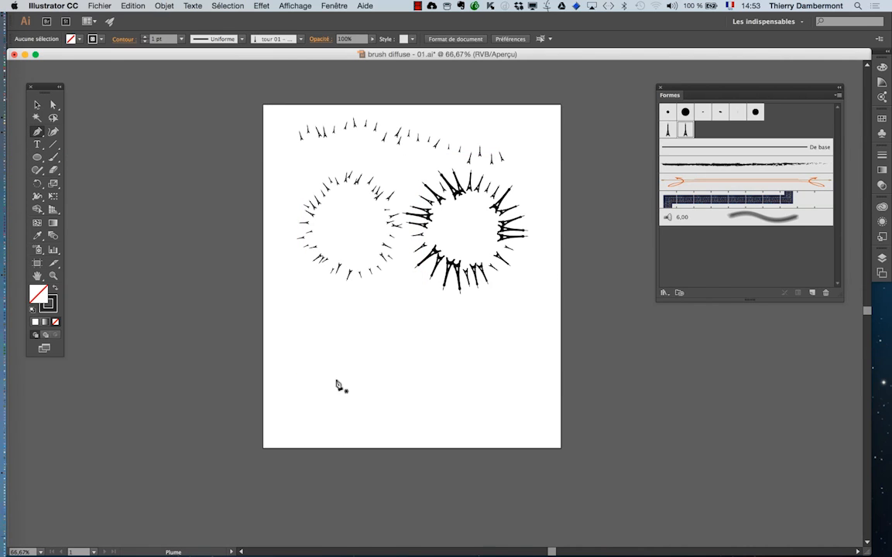
pyautogui.click(336, 380)
pyautogui.click(473, 315)
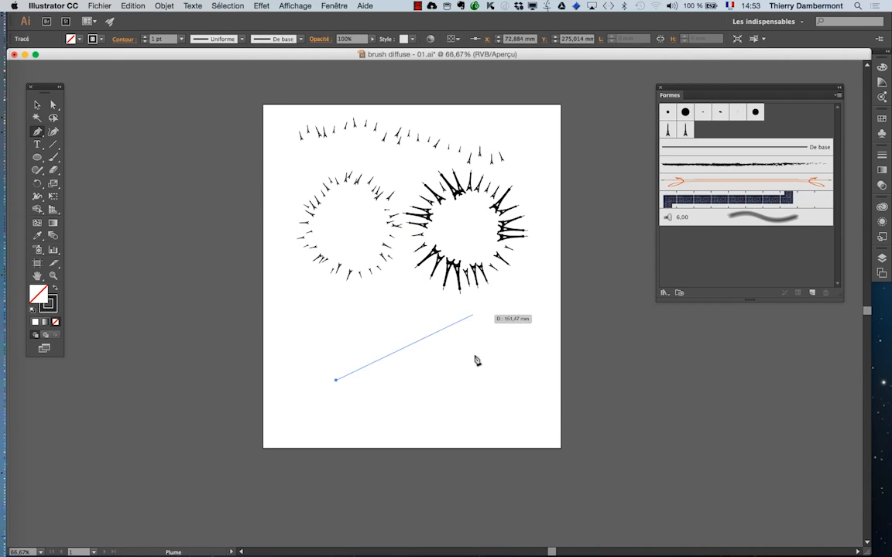
pyautogui.click(485, 396)
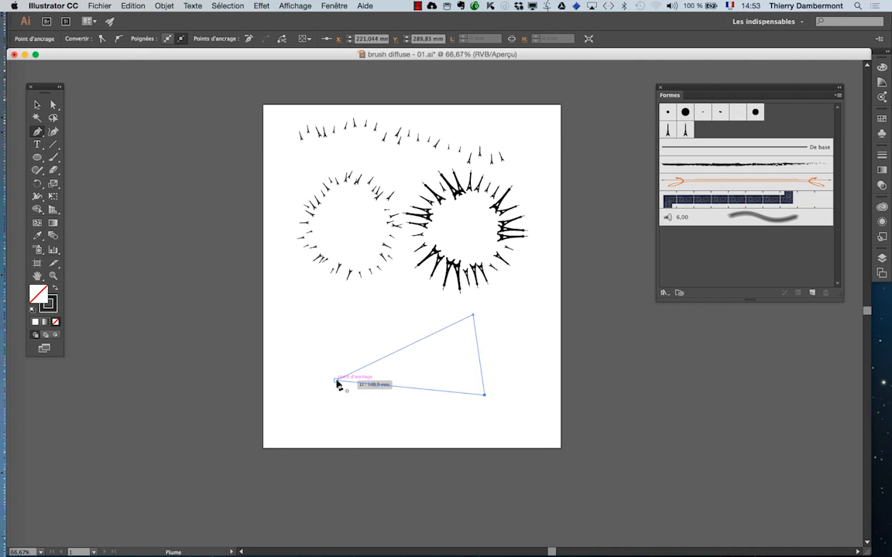
pyautogui.click(336, 380)
# Compare the tour 01 and tour 01 - copie brushes on the triangle, ending with tour 01 - copie, and move the brush panel off the artboard
pyautogui.moveTo(674, 93); pyautogui.dragTo(529, 302)
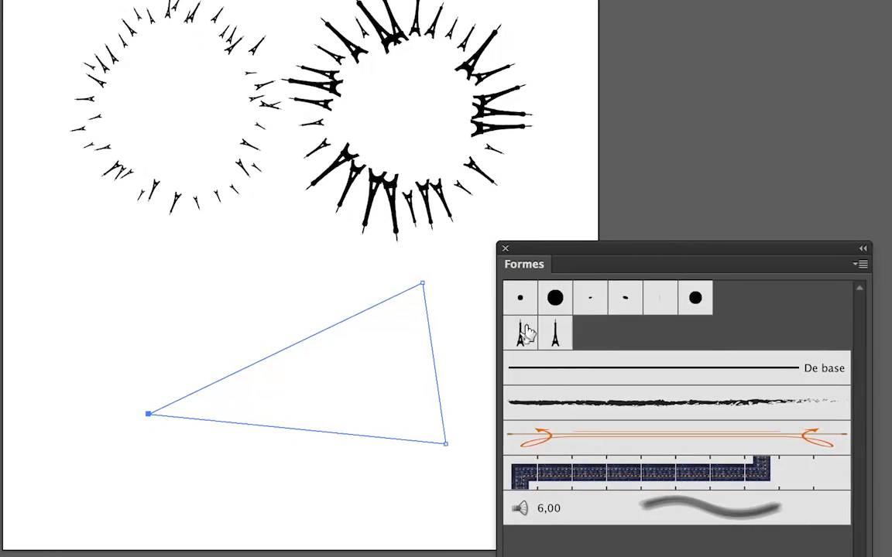
pyautogui.click(525, 333)
pyautogui.click(555, 333)
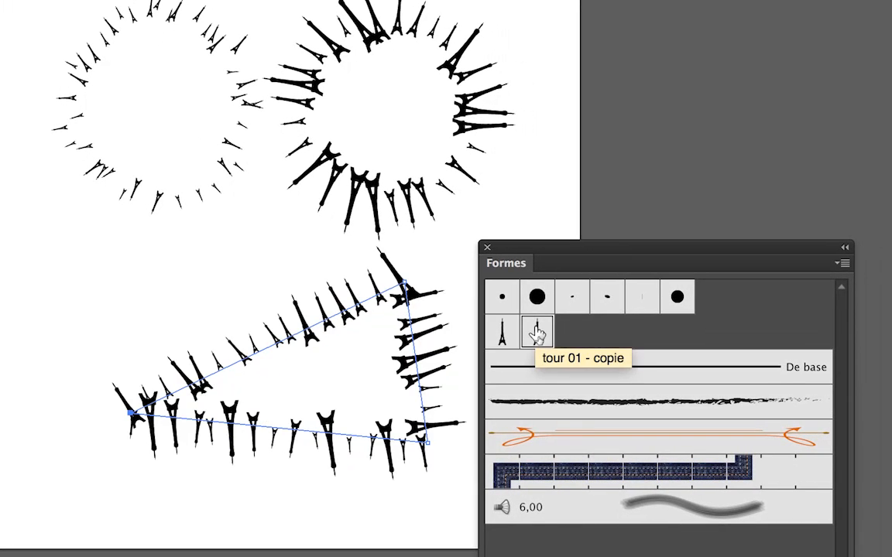
pyautogui.click(514, 333)
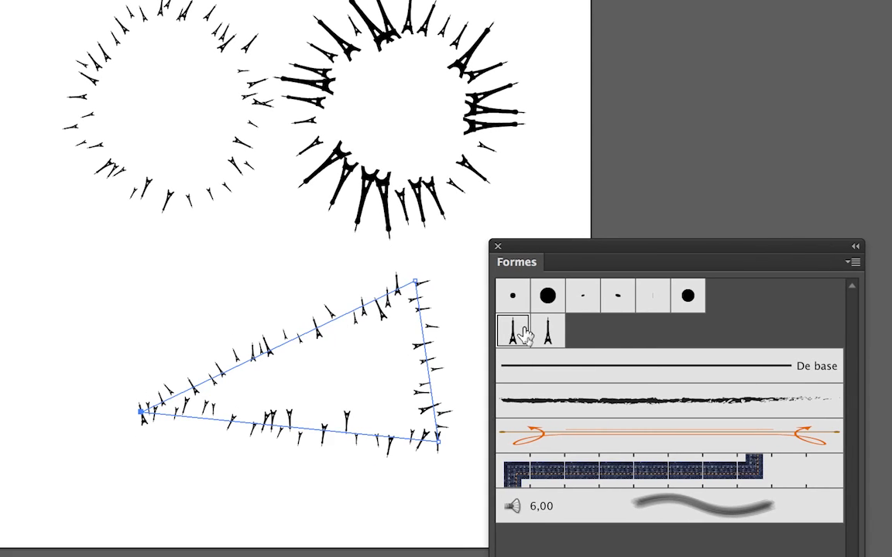
pyautogui.click(547, 333)
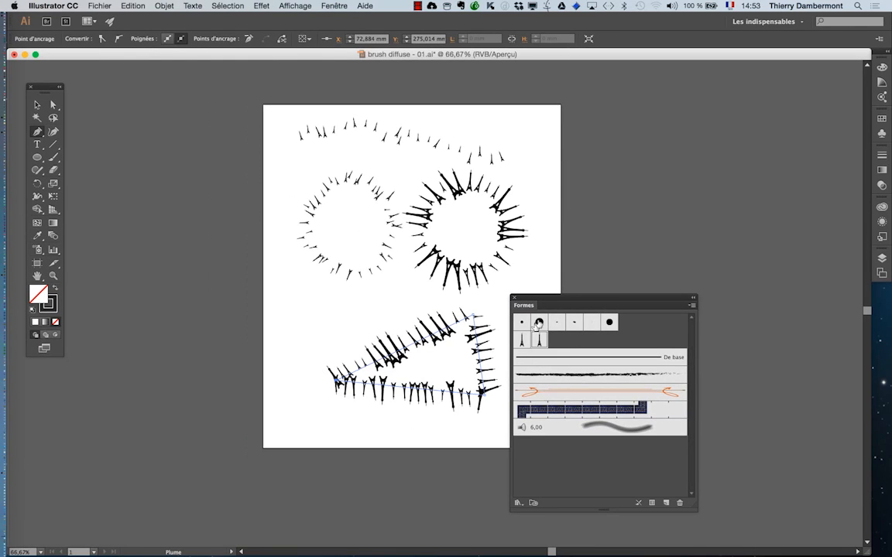
pyautogui.moveTo(542, 295); pyautogui.dragTo(629, 211)
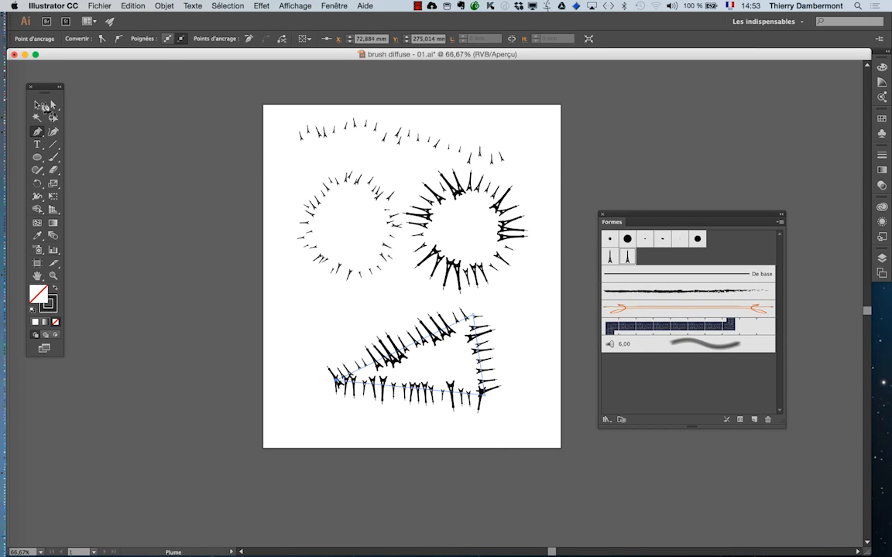
# Select the whole triangle of towers and delete it
pyautogui.click(35, 104)
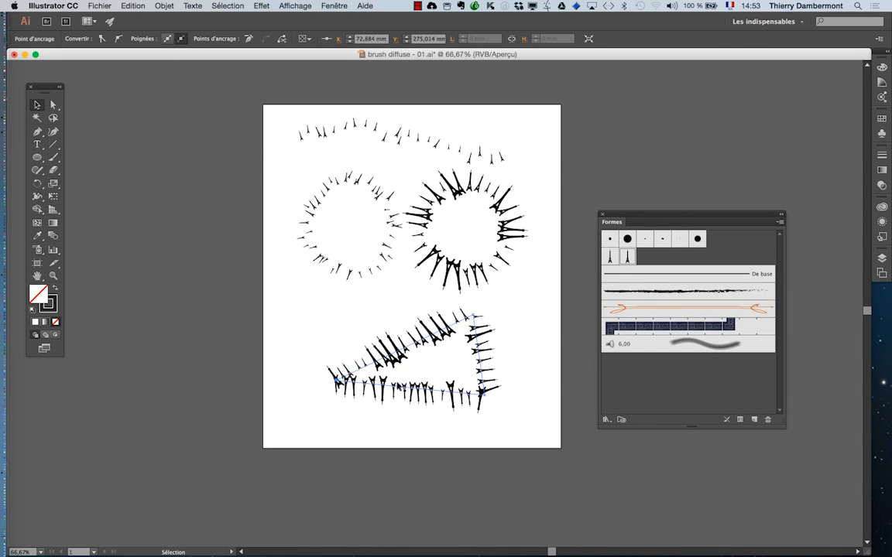
pyautogui.click(398, 385)
pyautogui.click(446, 428)
pyautogui.click(445, 394)
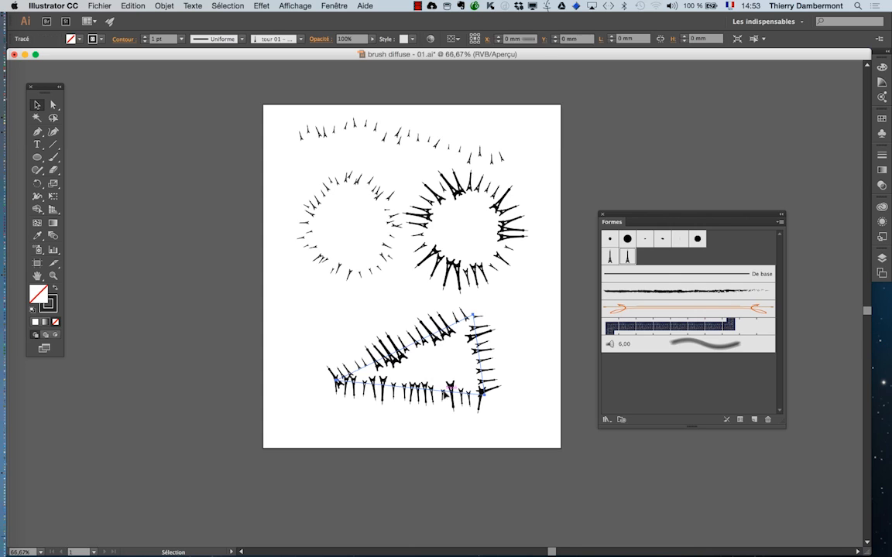
pyautogui.press('Delete')
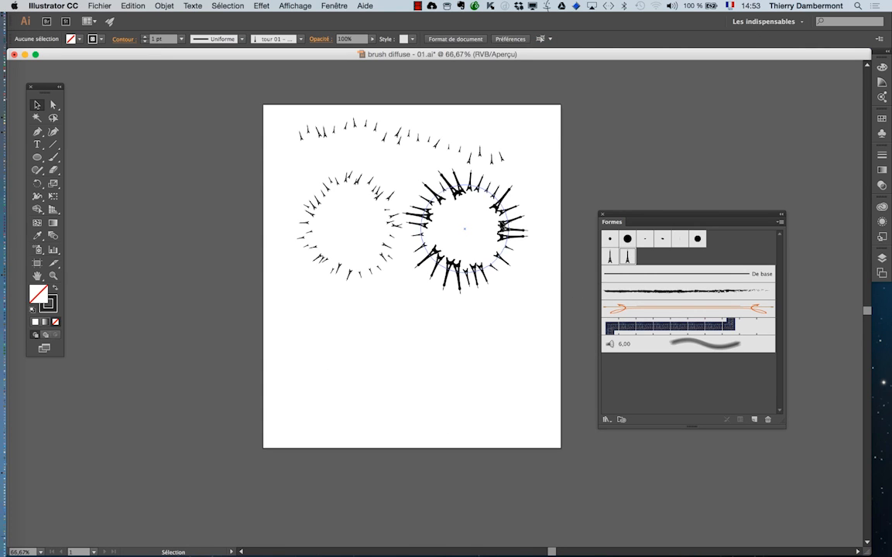
# Set the tour 01 - copie brush's maximum size to 115% and apply the change to the existing strokes
pyautogui.scroll(2, 501, 226)
pyautogui.scroll(1, 501, 226)
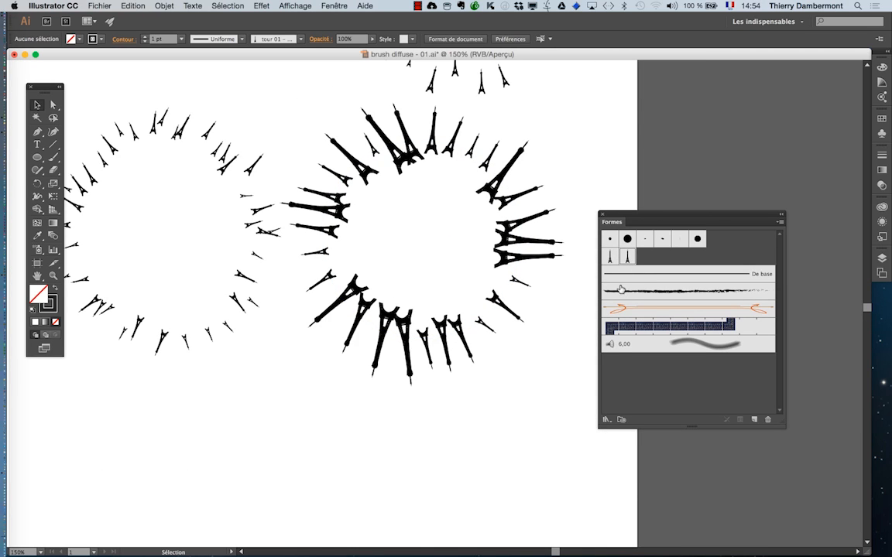
pyautogui.doubleClick(627, 258)
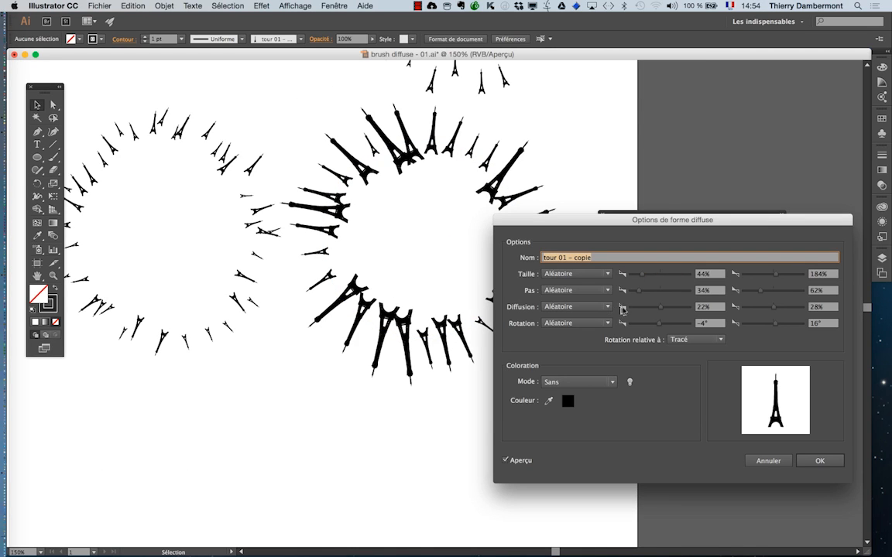
pyautogui.moveTo(776, 274); pyautogui.dragTo(772, 275)
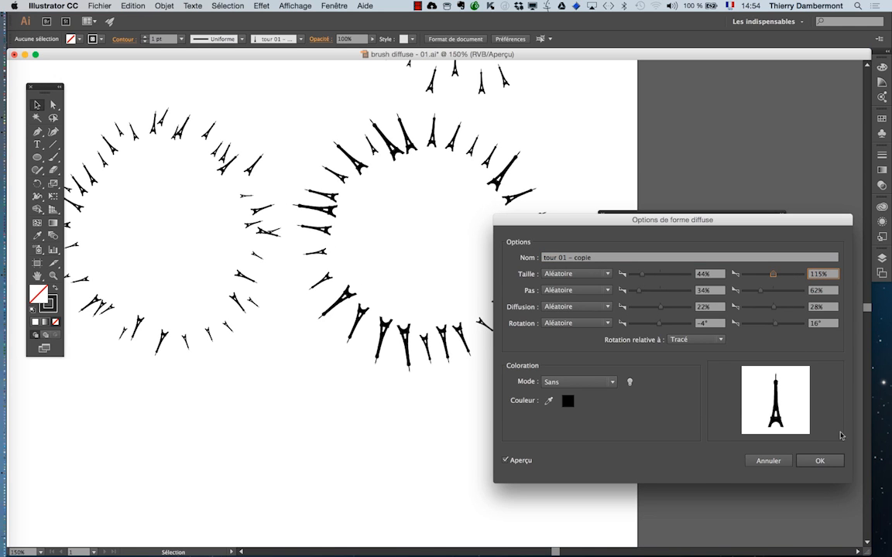
pyautogui.click(819, 461)
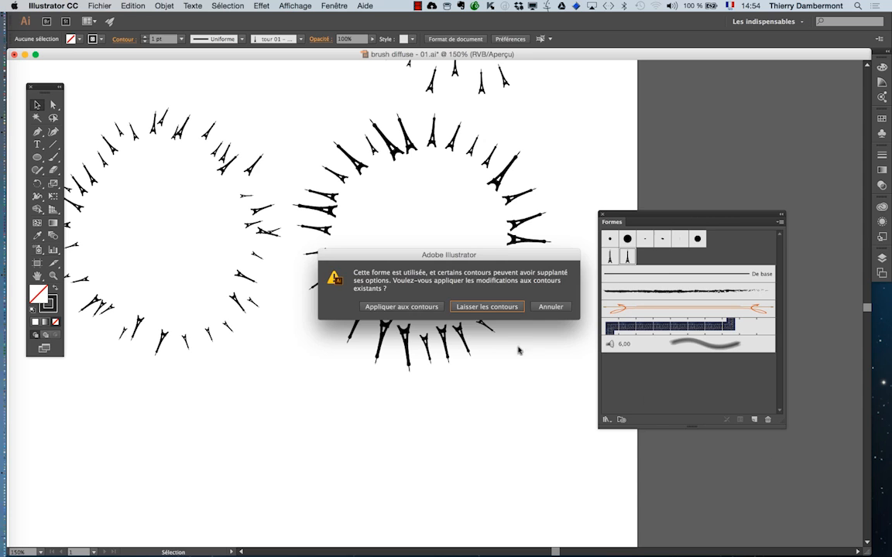
pyautogui.click(395, 306)
# Save the document as brush diffuse - 02.ai in Illustrator CC format with the default save options
pyautogui.click(91, 7)
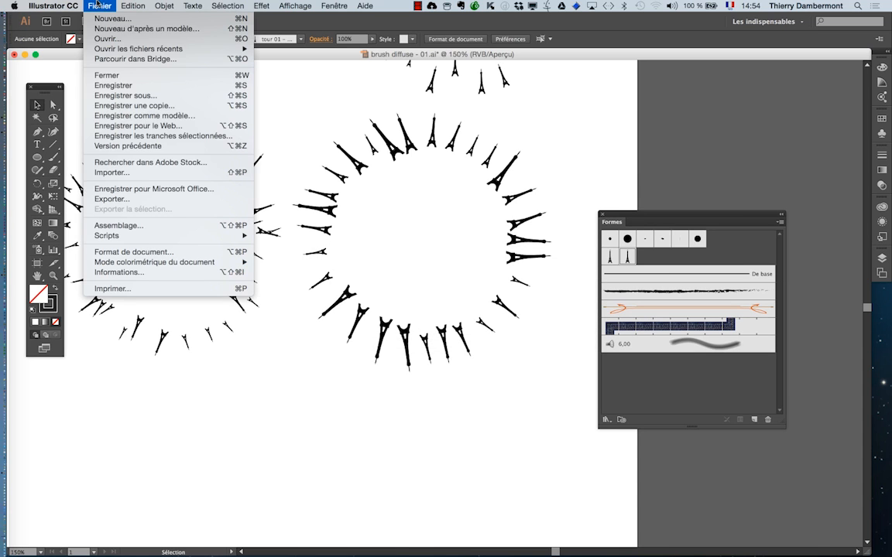
pyautogui.click(125, 96)
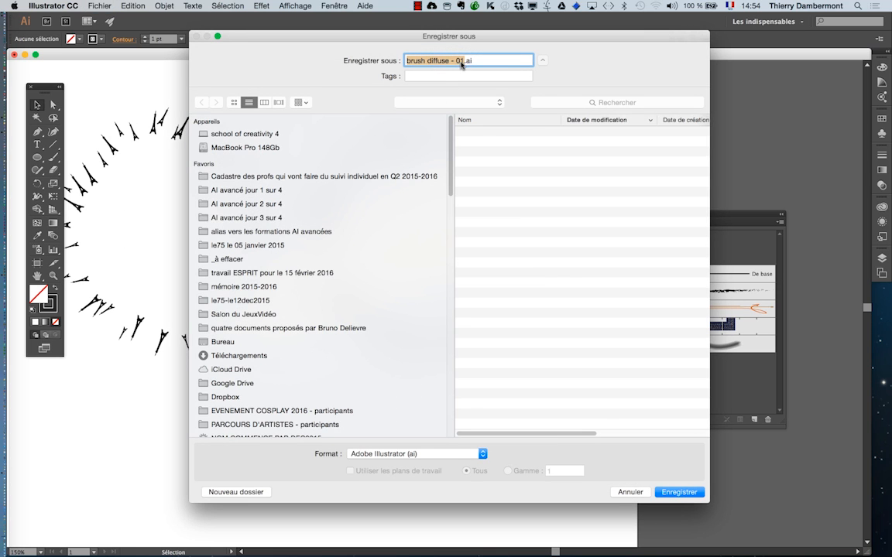
pyautogui.click(463, 62)
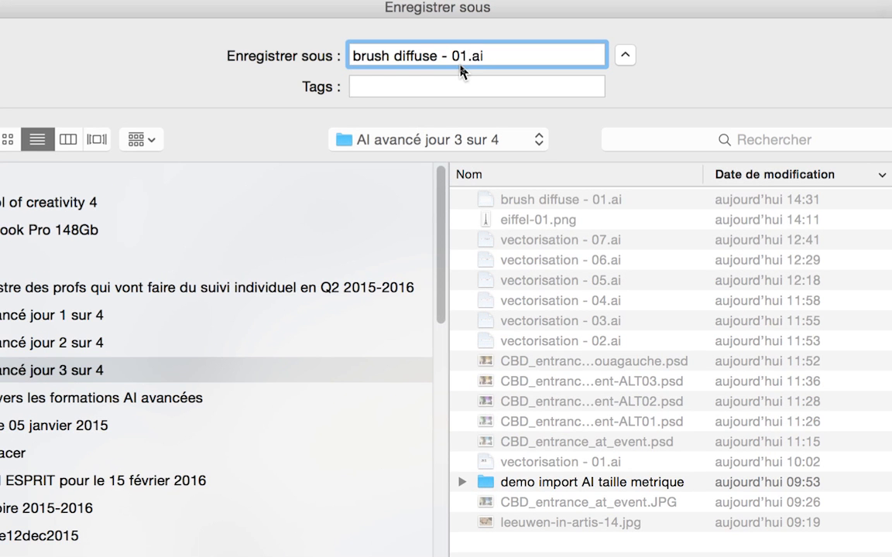
pyautogui.press('BackSpace')
pyautogui.write('2')
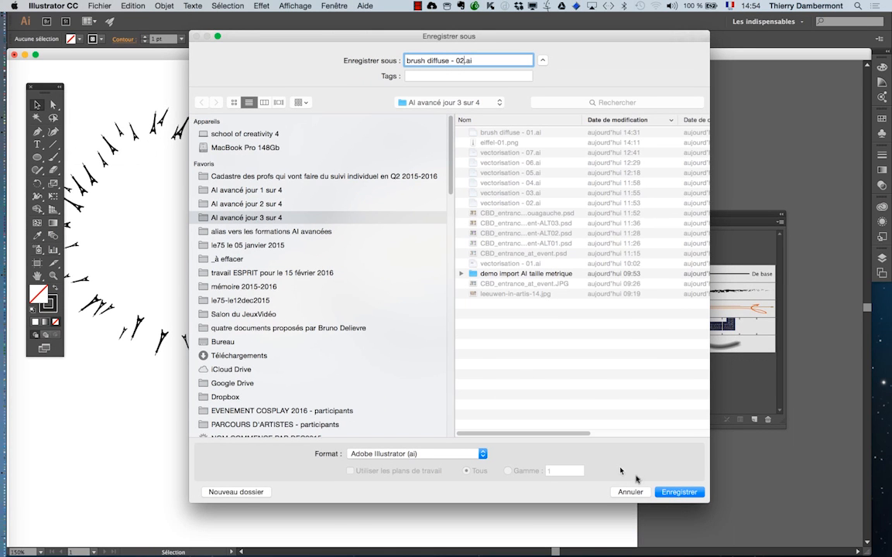
pyautogui.click(678, 492)
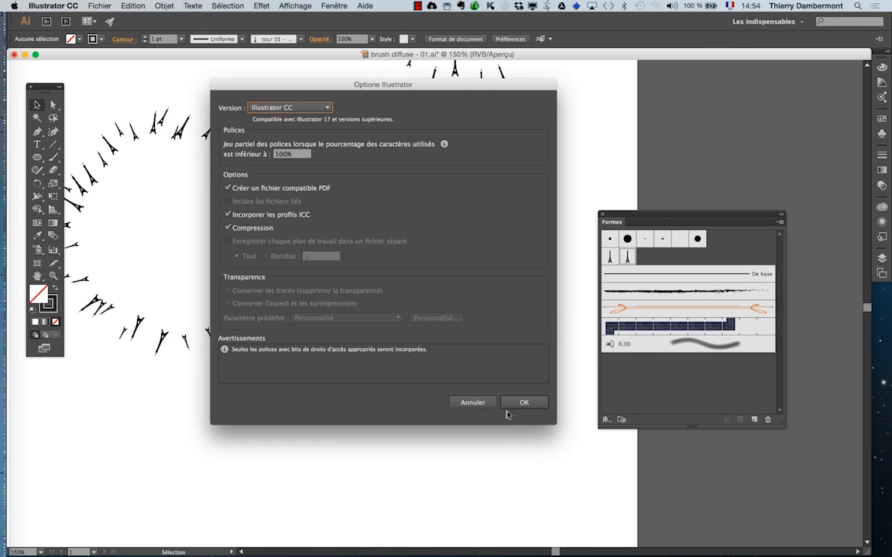
pyautogui.click(514, 406)
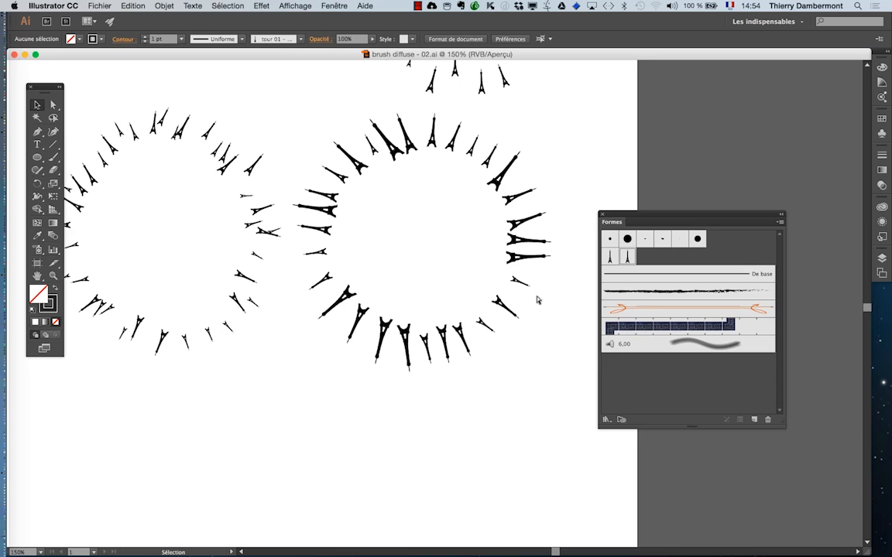